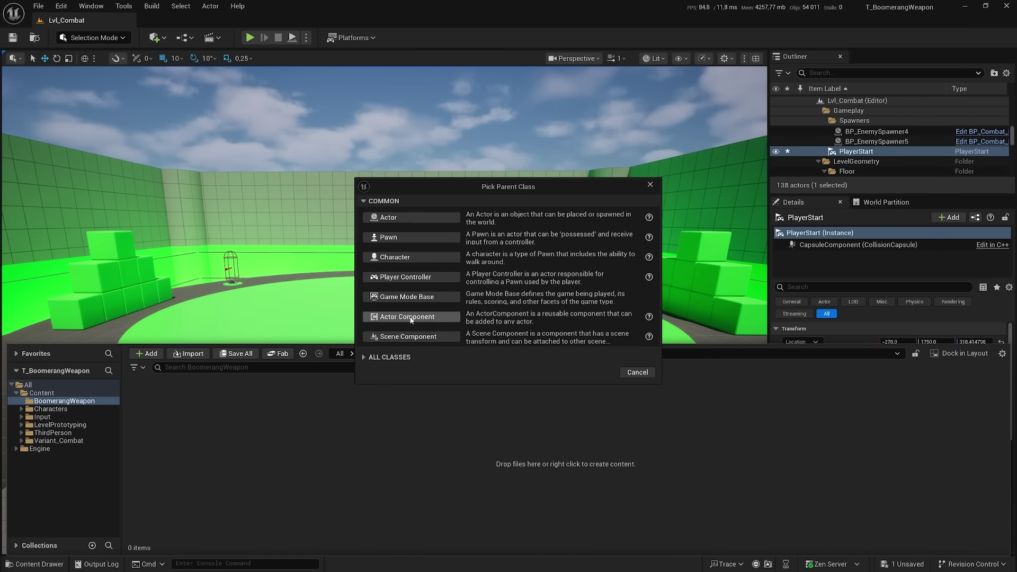
Step: Create an Actor Blueprint class named BP_Boomerang in the BoomerangWeapon folder and open its editor docked beside the level
{"action": "left_click", "coordinate": [415, 218]}
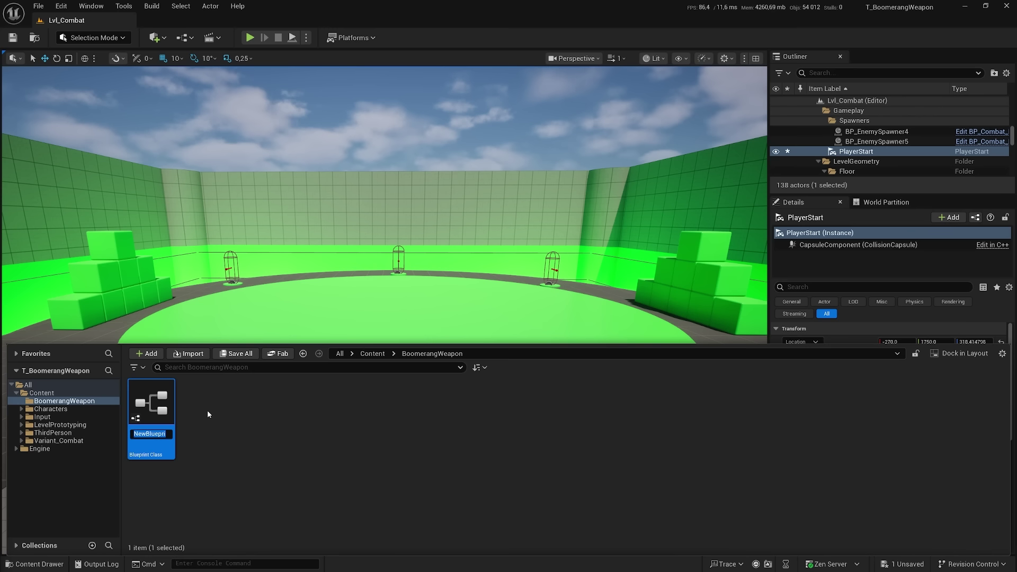
{"action": "type", "text": "Boomerang"}
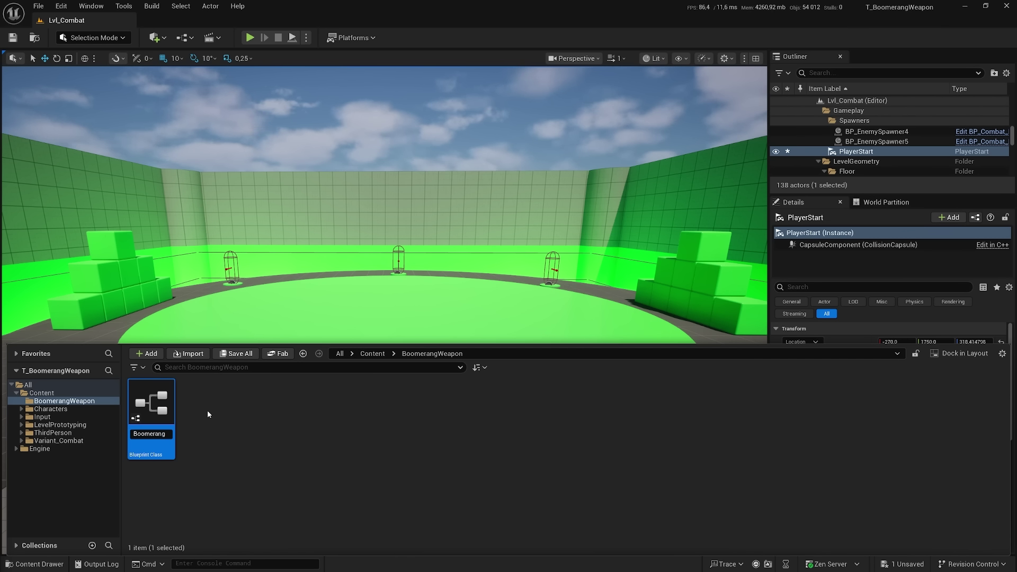
{"action": "type", "text": "BP_"}
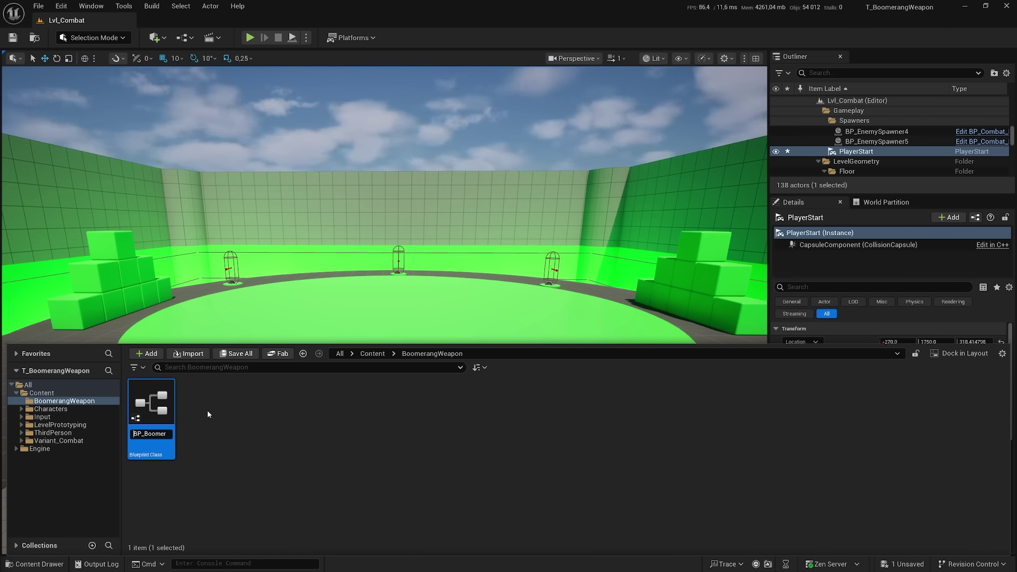
{"action": "key", "text": "Return"}
{"action": "key", "text": "Return"}
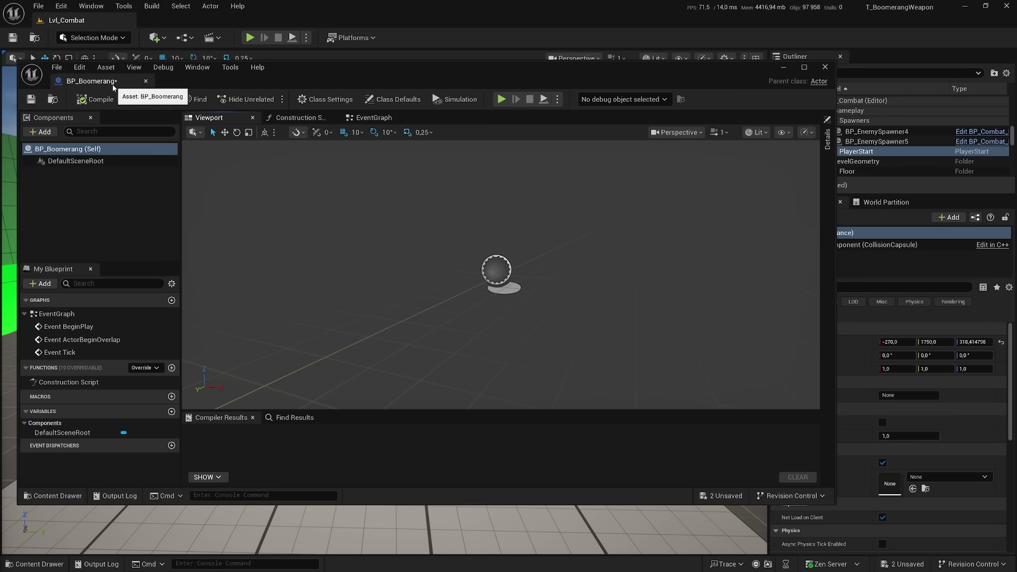
{"action": "left_click_drag", "start_coordinate": [113, 84], "coordinate": [175, 20]}
Step: Add a Static Mesh component to BP_Boomerang and make it the root in place of DefaultSceneRoot
{"action": "left_click", "coordinate": [111, 101]}
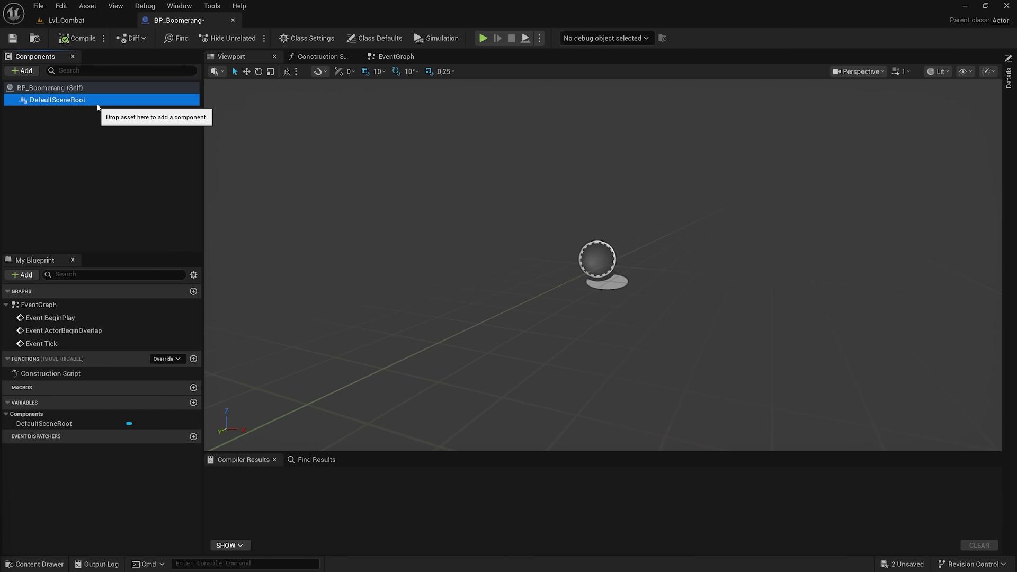
{"action": "left_click", "coordinate": [24, 71]}
{"action": "type", "text": "stat"}
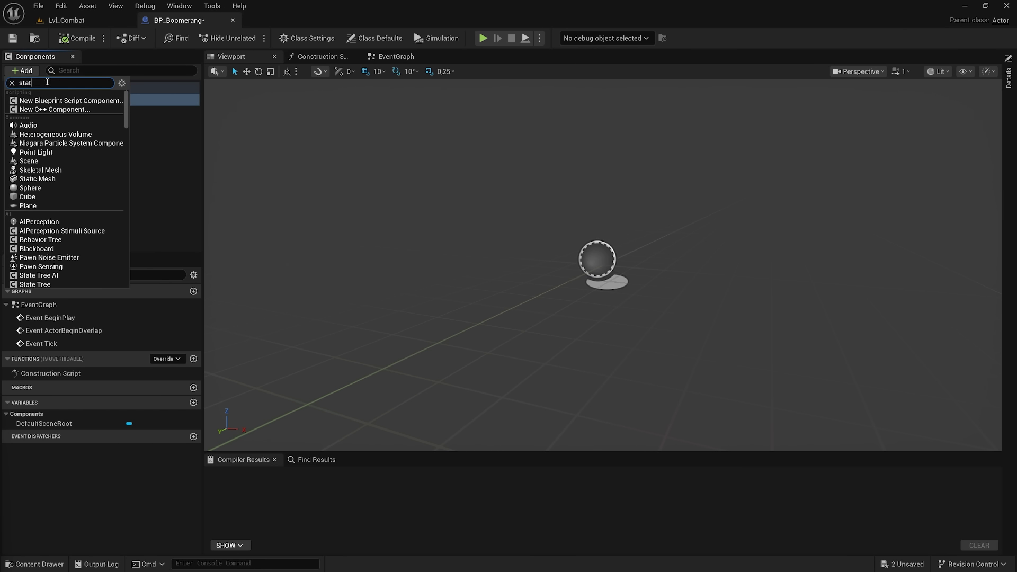
{"action": "type", "text": "i"}
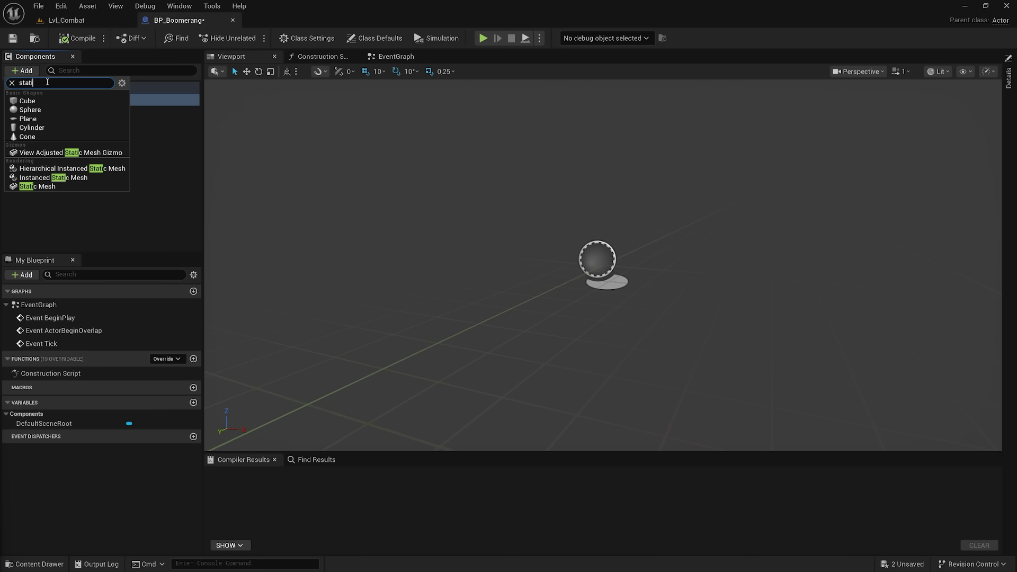
{"action": "left_click", "coordinate": [42, 187]}
{"action": "left_click_drag", "start_coordinate": [99, 111], "coordinate": [93, 101]}
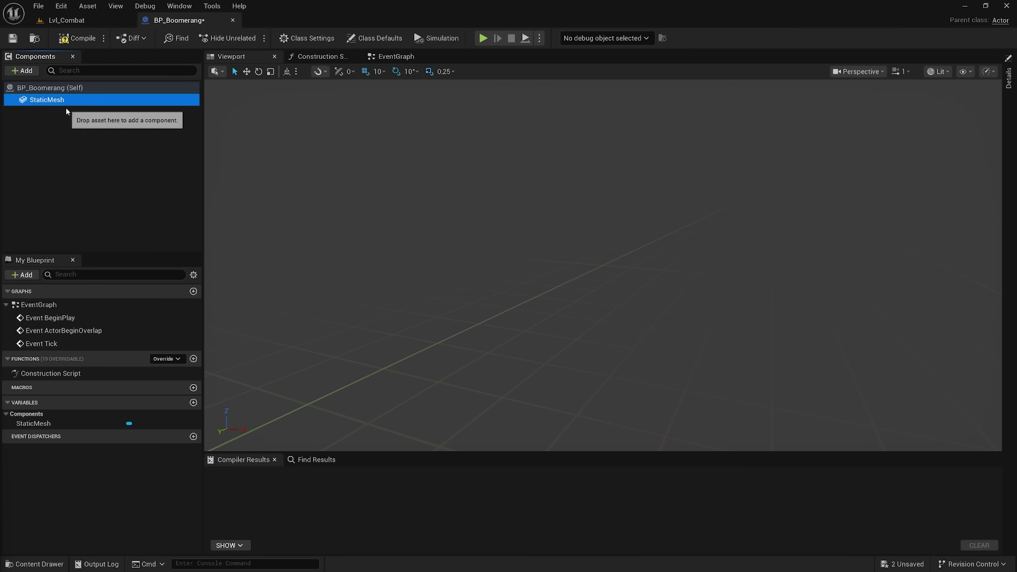
Step: Add a Sphere Collision component under the StaticMesh root, keeping its default name
{"action": "left_click", "coordinate": [22, 71]}
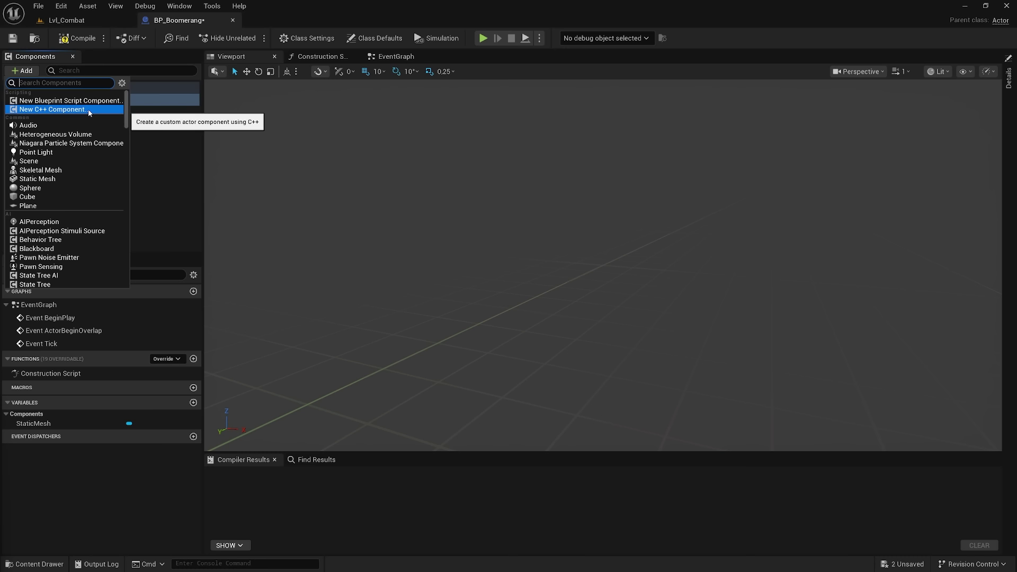
{"action": "type", "text": "Sphere"}
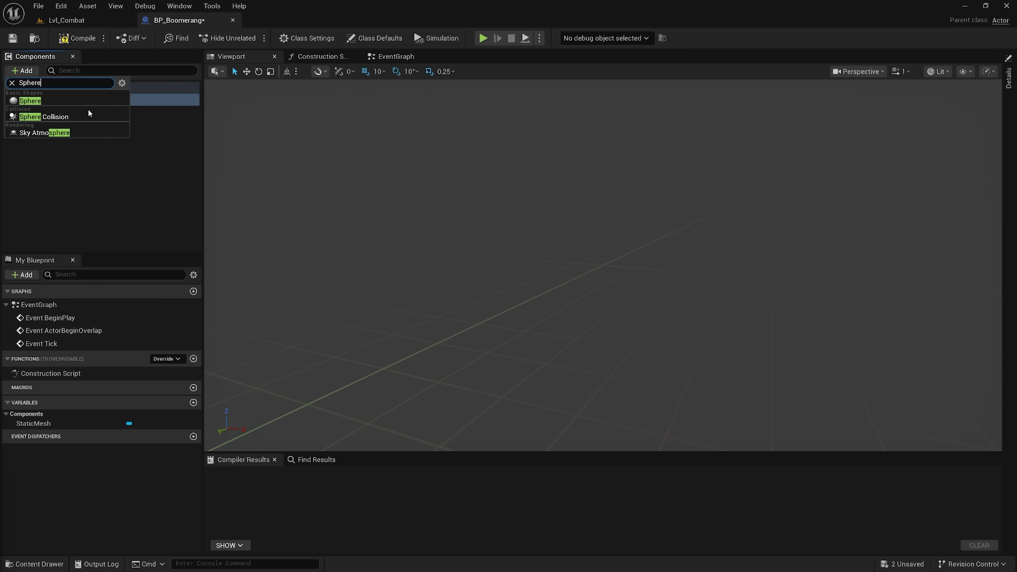
{"action": "left_click", "coordinate": [68, 118]}
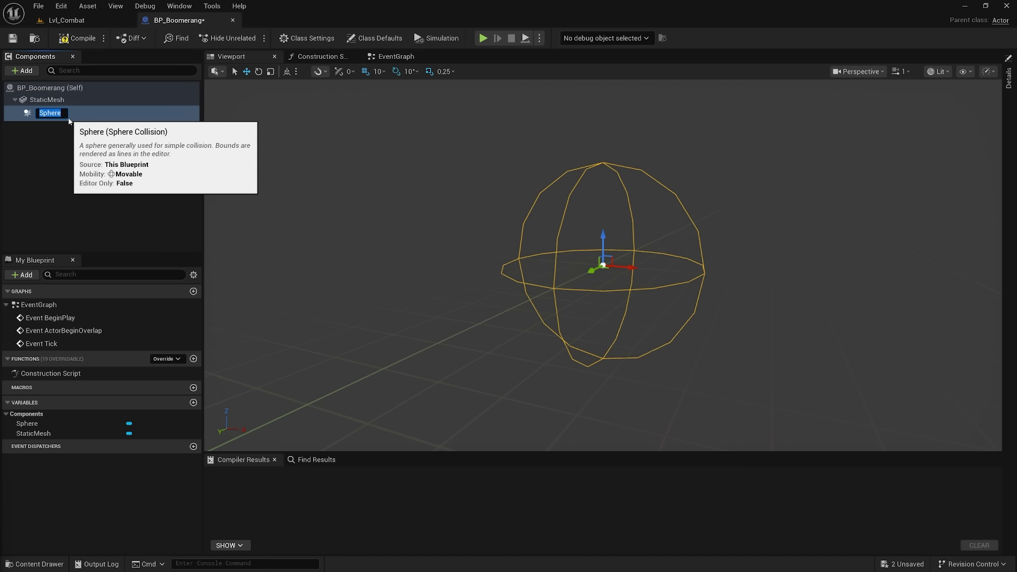
{"action": "key", "text": "Return"}
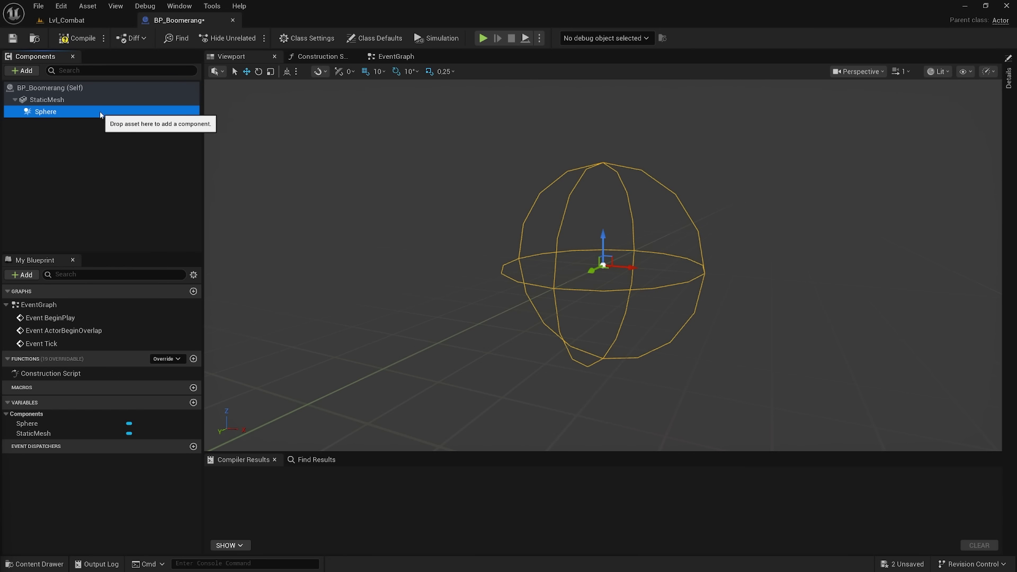
Step: Add a Projectile Movement component to BP_Boomerang, keeping its default name
{"action": "left_click", "coordinate": [23, 70]}
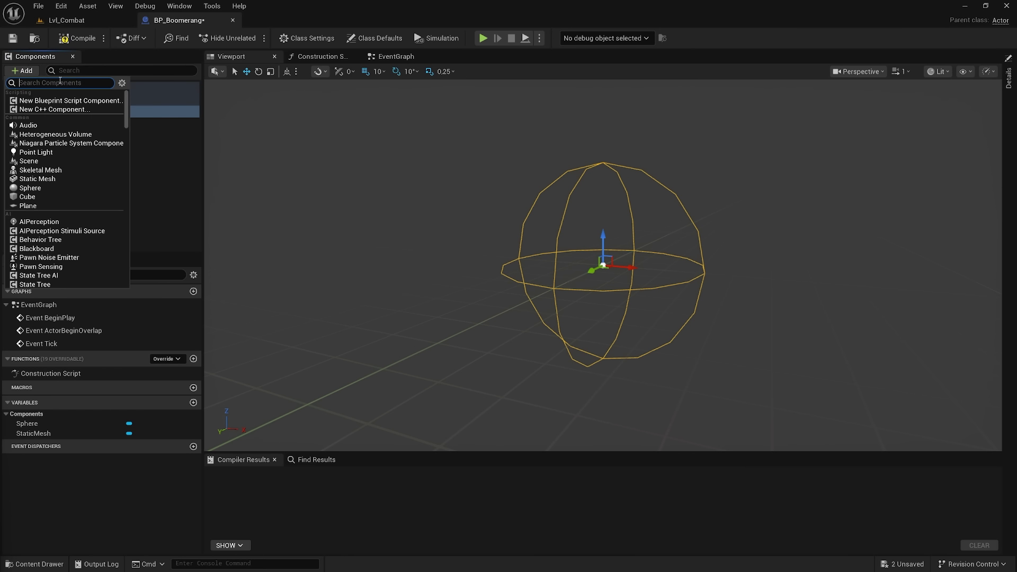
{"action": "type", "text": "proje"}
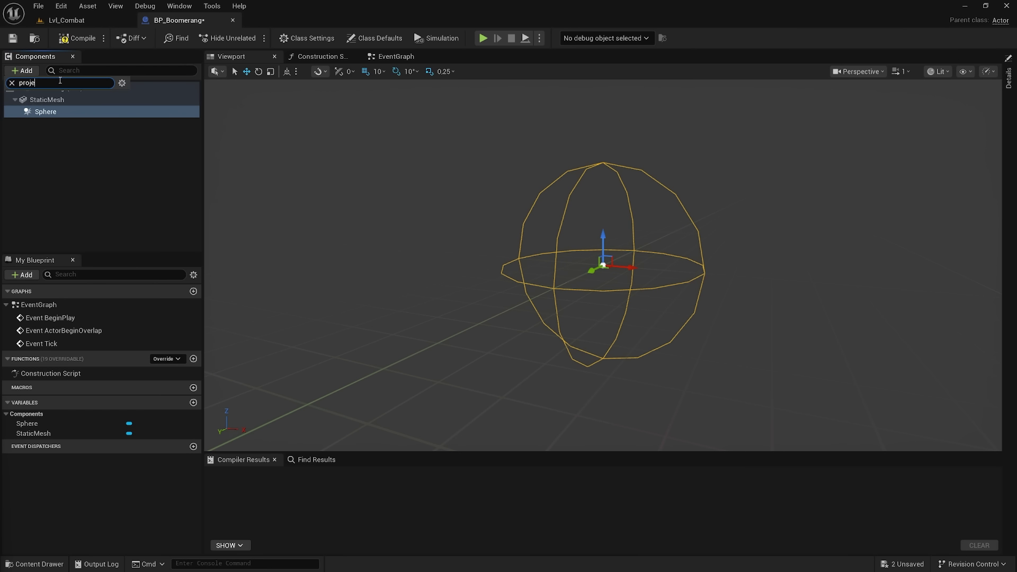
{"action": "left_click", "coordinate": [72, 98]}
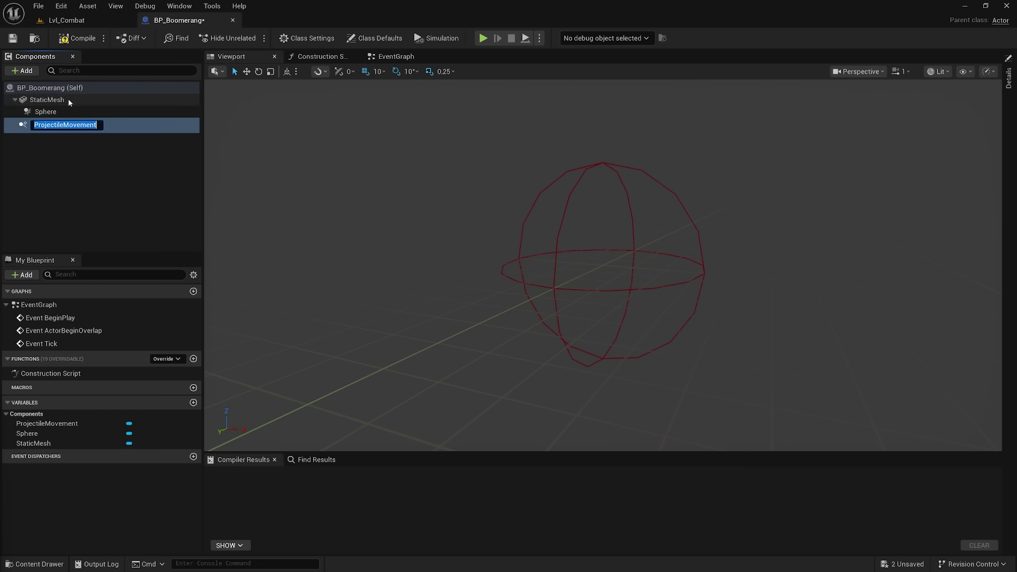
{"action": "left_click", "coordinate": [115, 104]}
Step: Save and compile the BP_Boomerang Blueprint with its mesh, collision and movement components
{"action": "left_click", "coordinate": [116, 110]}
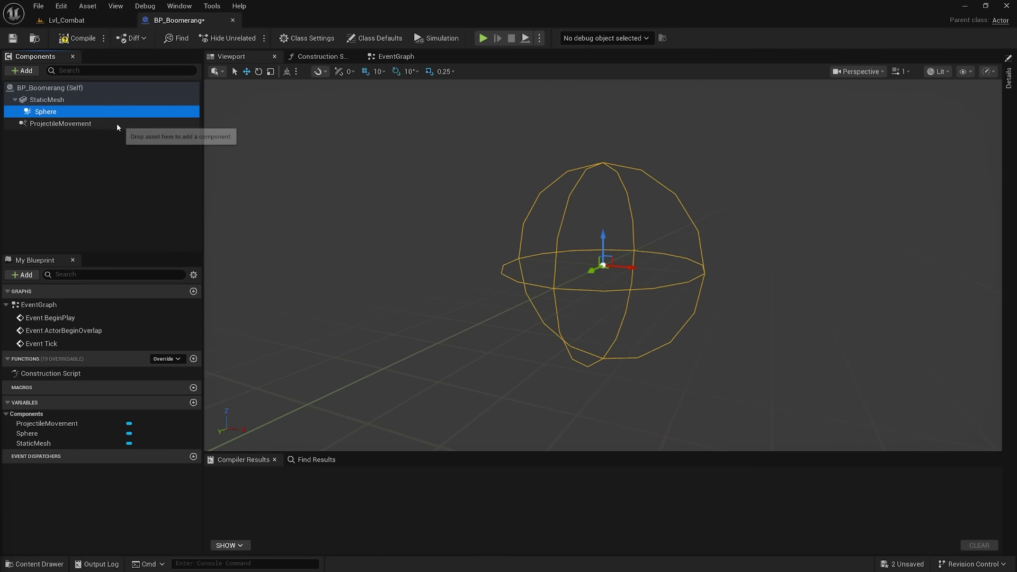
{"action": "left_click", "coordinate": [117, 123]}
{"action": "left_click", "coordinate": [115, 100]}
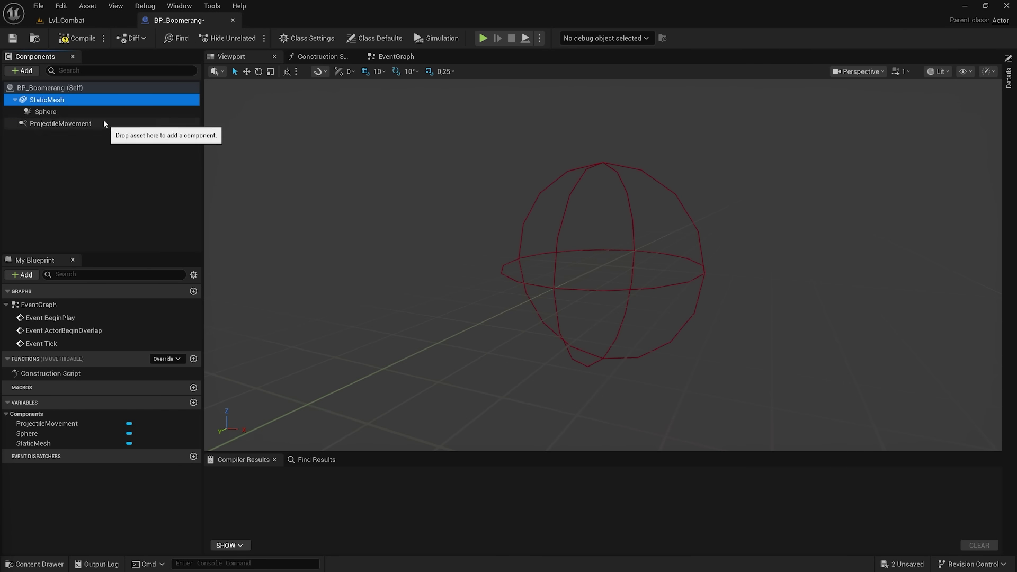
{"action": "left_click", "coordinate": [96, 175]}
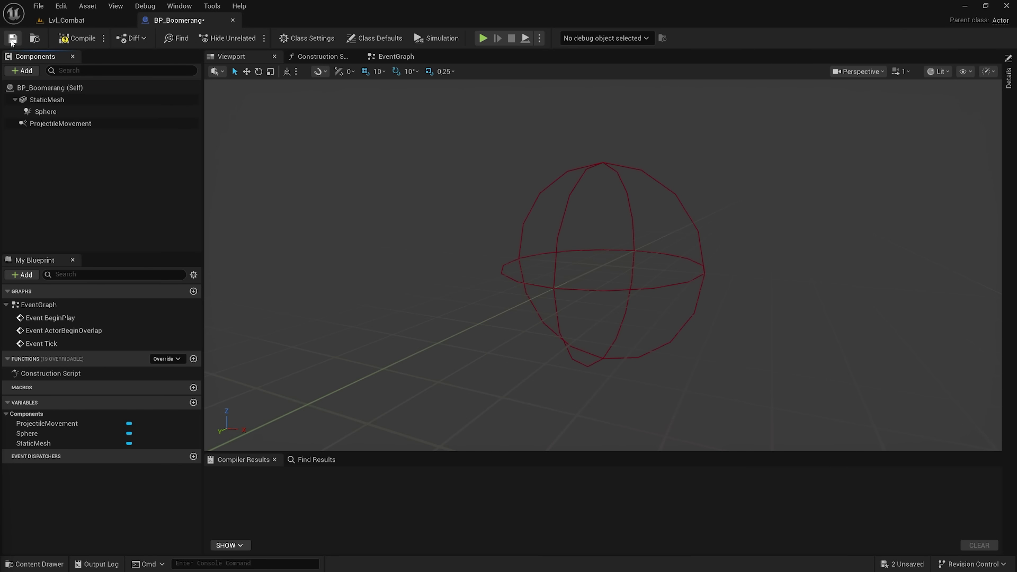
{"action": "left_click", "coordinate": [83, 41]}
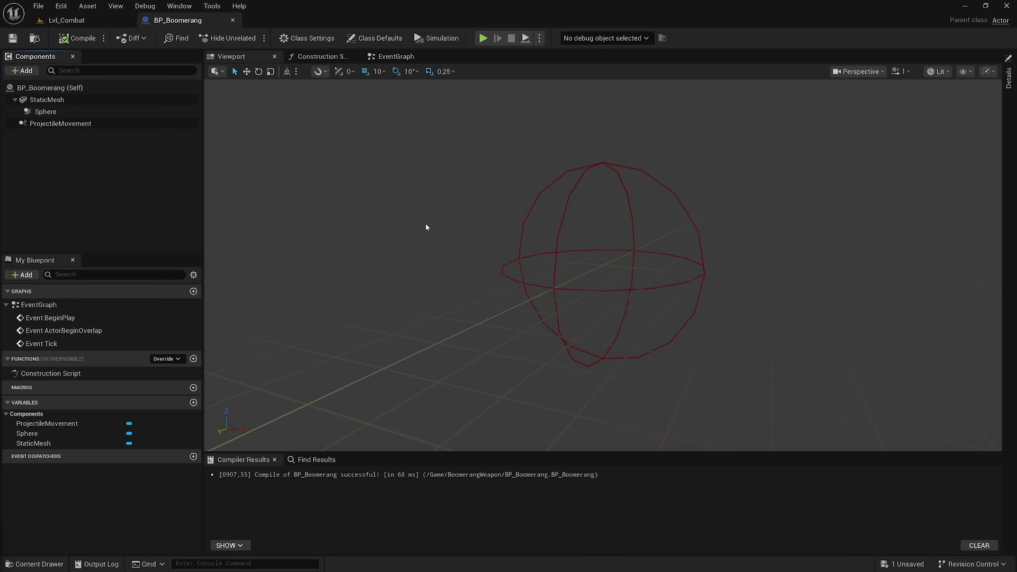
Step: Open the Fab asset library from the project content and go to the Quixel Megascans catalogue through My Library
{"action": "left_click", "coordinate": [98, 101]}
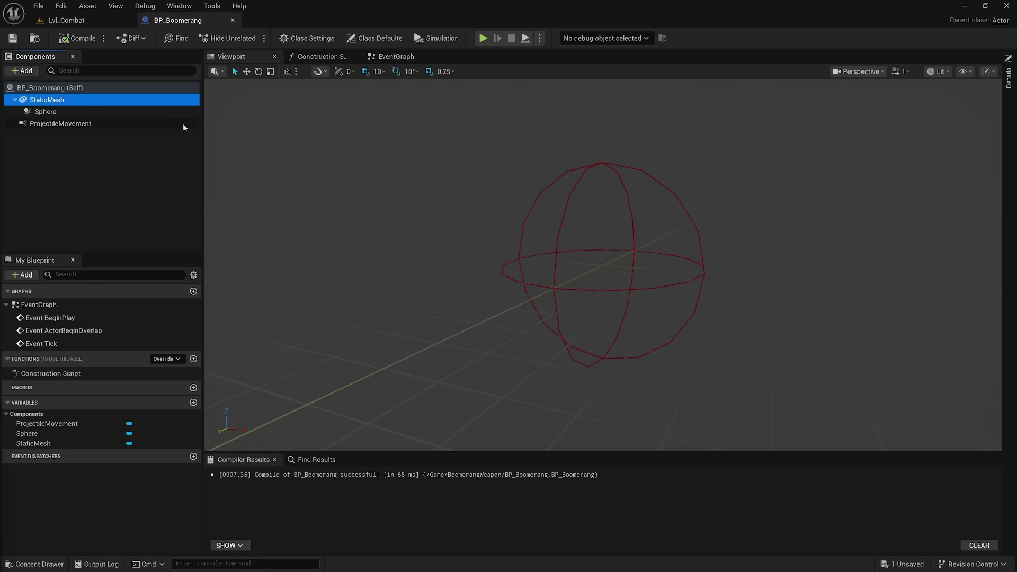
{"action": "left_click", "coordinate": [36, 564]}
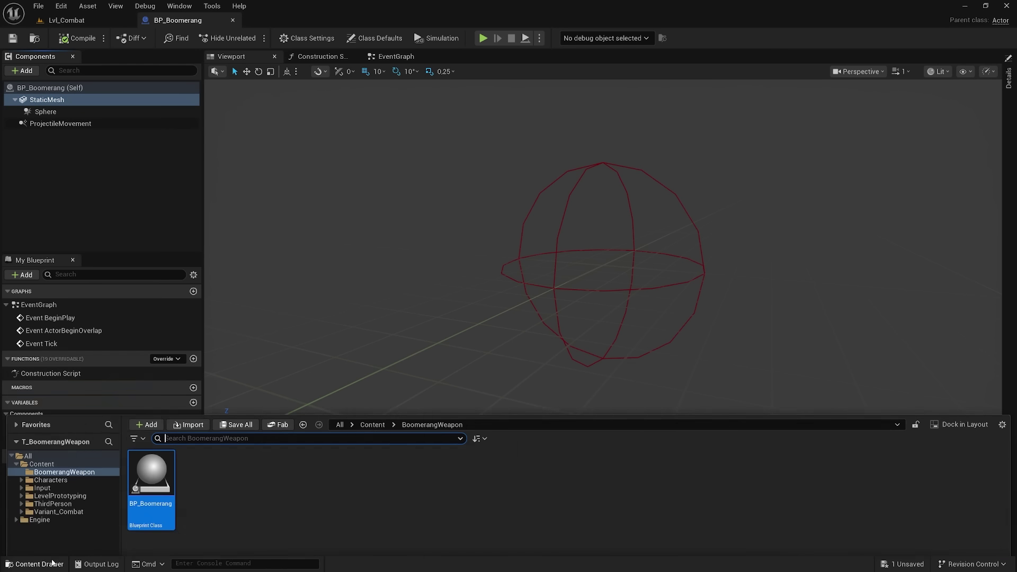
{"action": "left_click", "coordinate": [281, 350]}
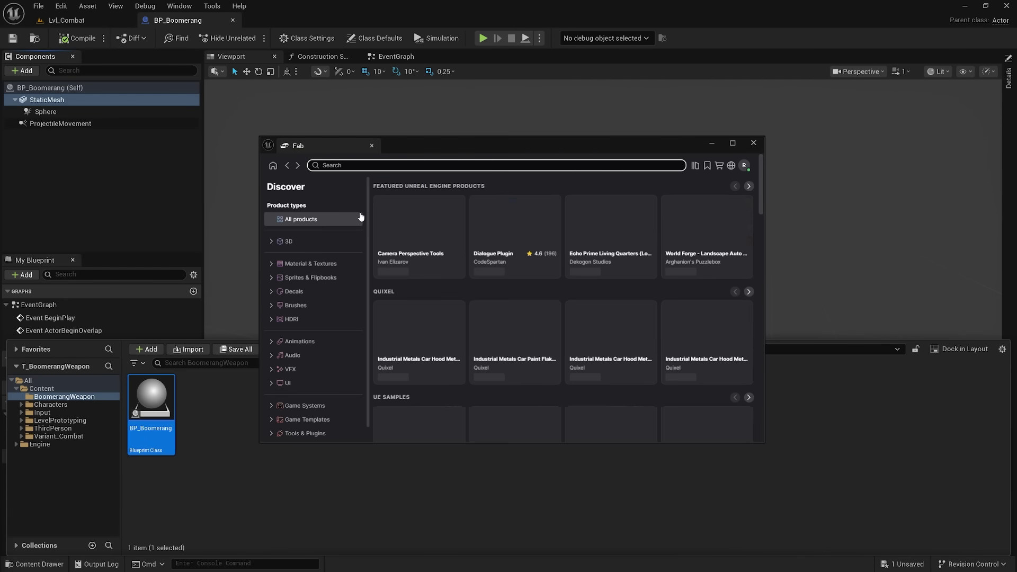
{"action": "left_click", "coordinate": [695, 165]}
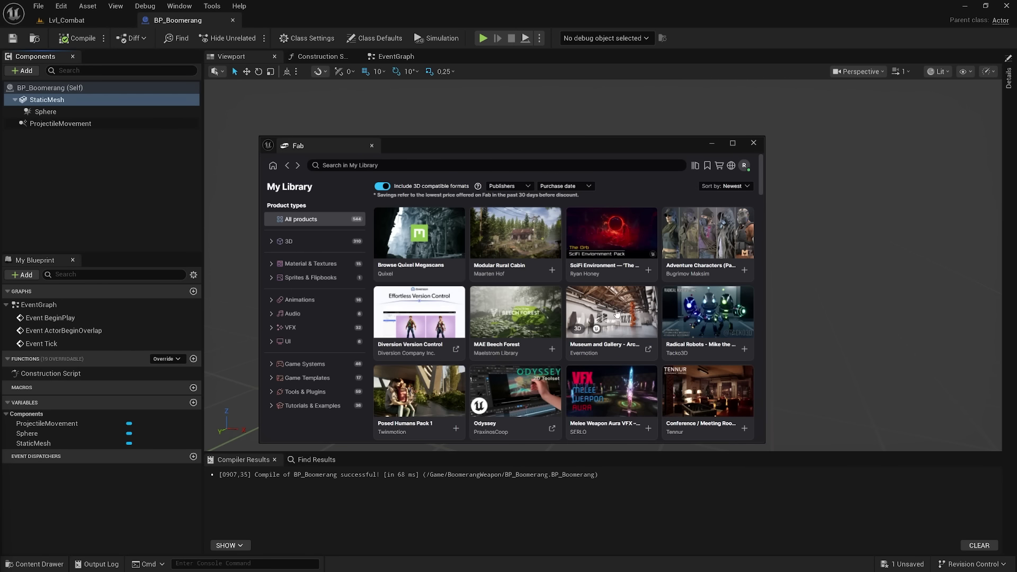
{"action": "left_click", "coordinate": [431, 239]}
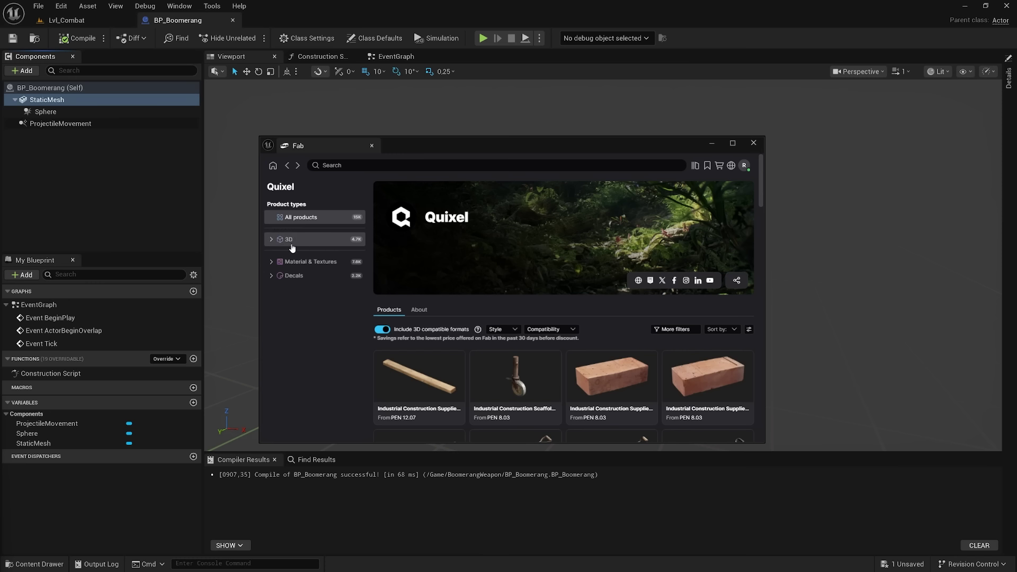
Step: Filter the Quixel products by price to Free and search them for "weapon"
{"action": "left_click", "coordinate": [677, 330]}
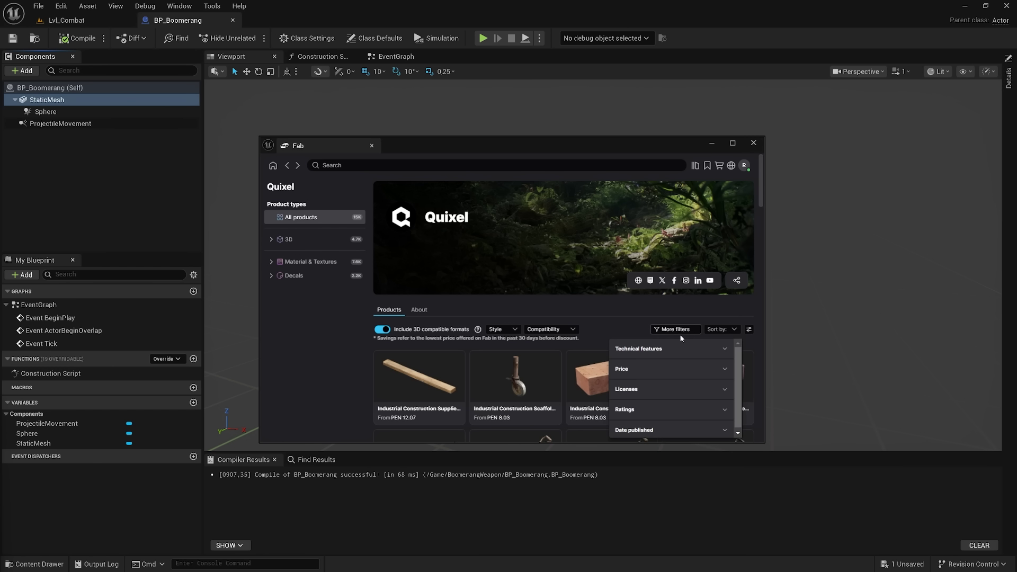
{"action": "left_click", "coordinate": [670, 371]}
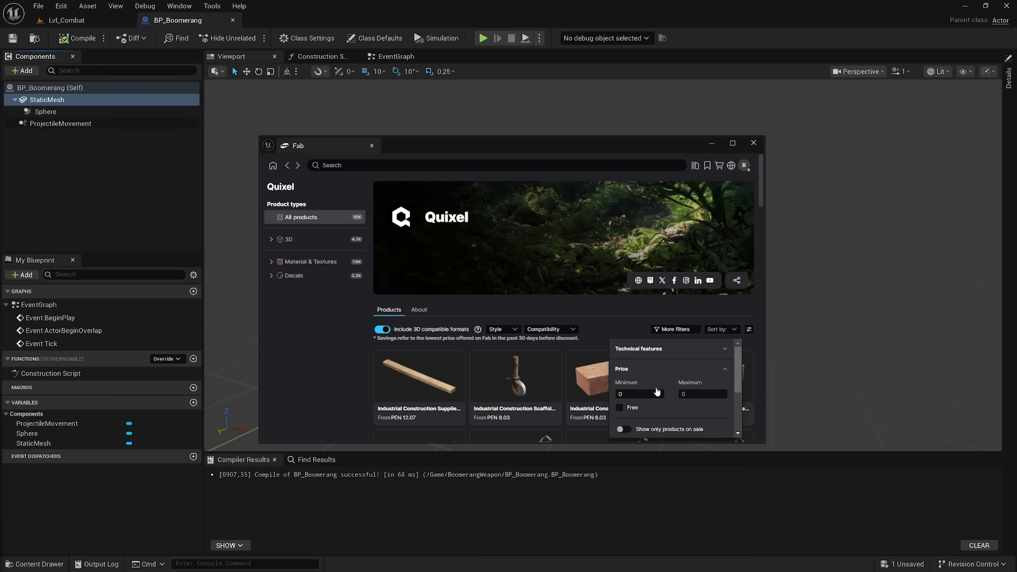
{"action": "left_click", "coordinate": [622, 408]}
{"action": "left_click", "coordinate": [437, 166]}
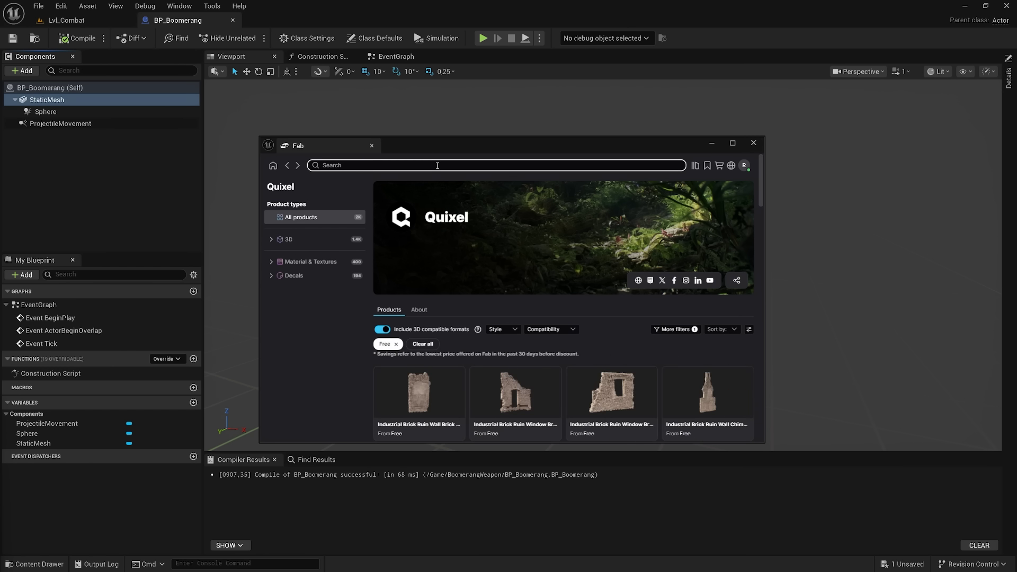
{"action": "type", "text": "weapon"}
{"action": "key", "text": "Return"}
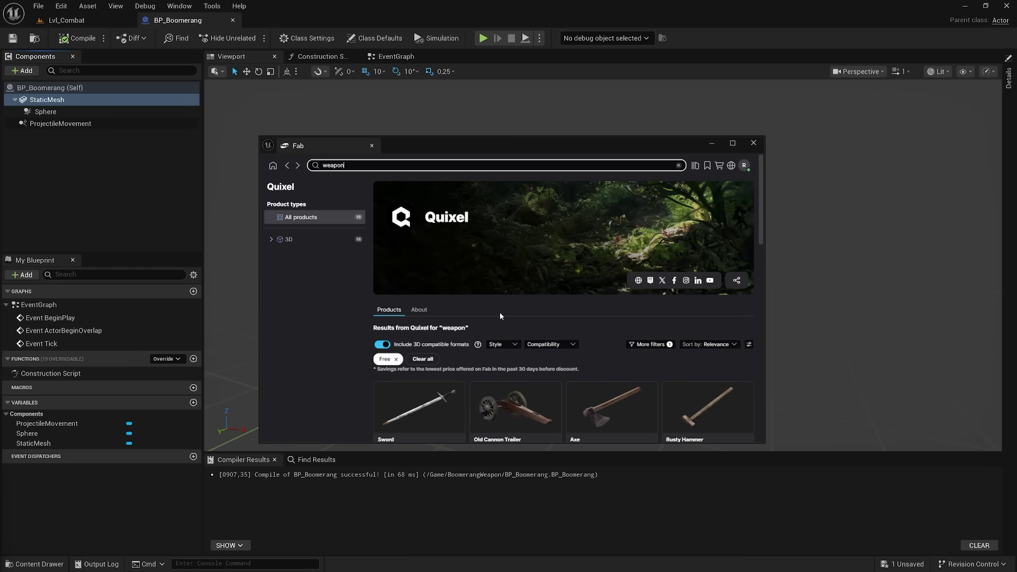
Step: Choose the Axe from the weapon results and add it to the project in Low quality
{"action": "scroll", "coordinate": [500, 316], "scroll_direction": "down", "scroll_amount": 3}
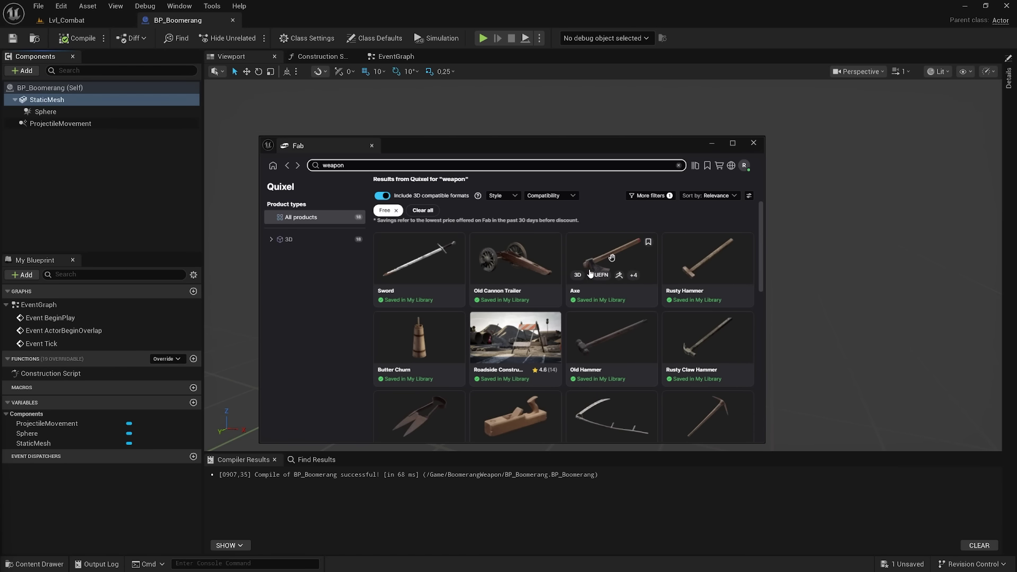
{"action": "scroll", "coordinate": [609, 275], "scroll_direction": "down", "scroll_amount": 2}
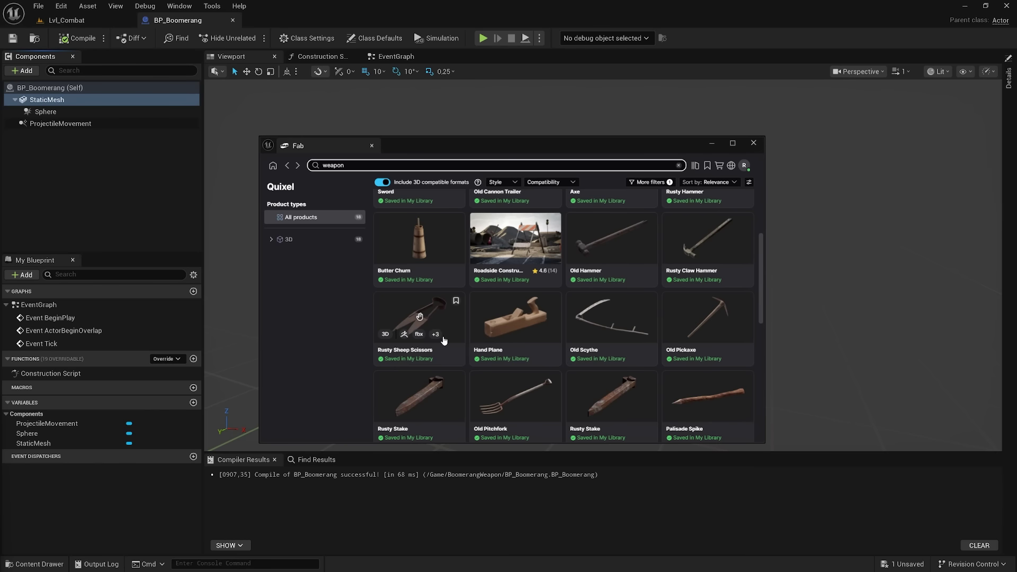
{"action": "scroll", "coordinate": [424, 333], "scroll_direction": "down", "scroll_amount": 2}
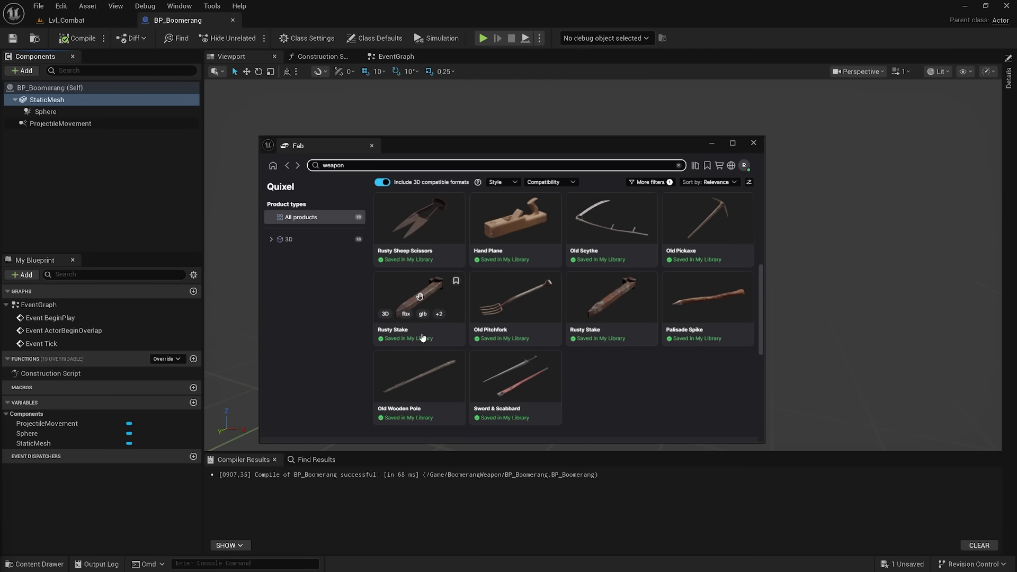
{"action": "scroll", "coordinate": [604, 367], "scroll_direction": "up", "scroll_amount": 5}
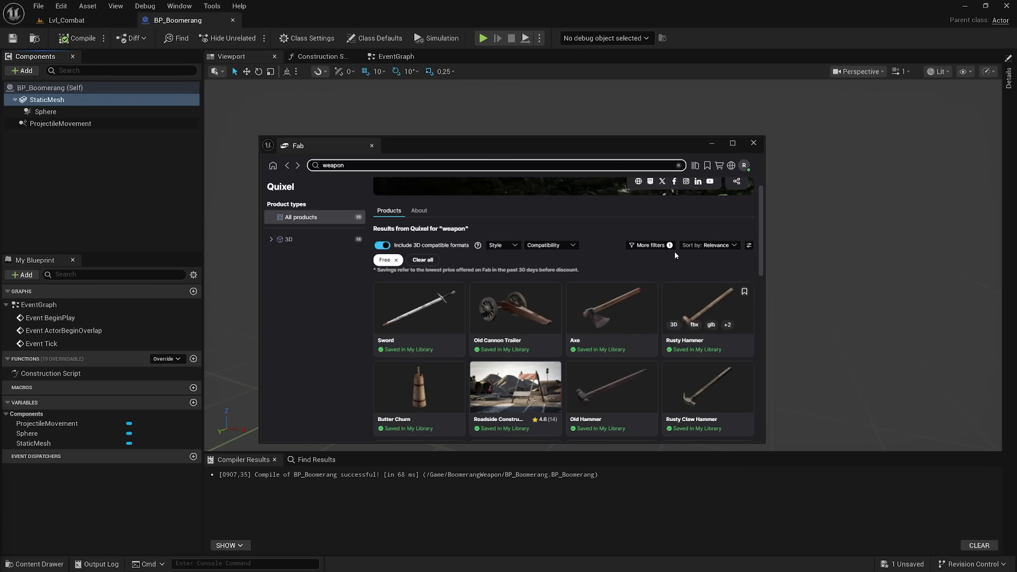
{"action": "left_click", "coordinate": [615, 311]}
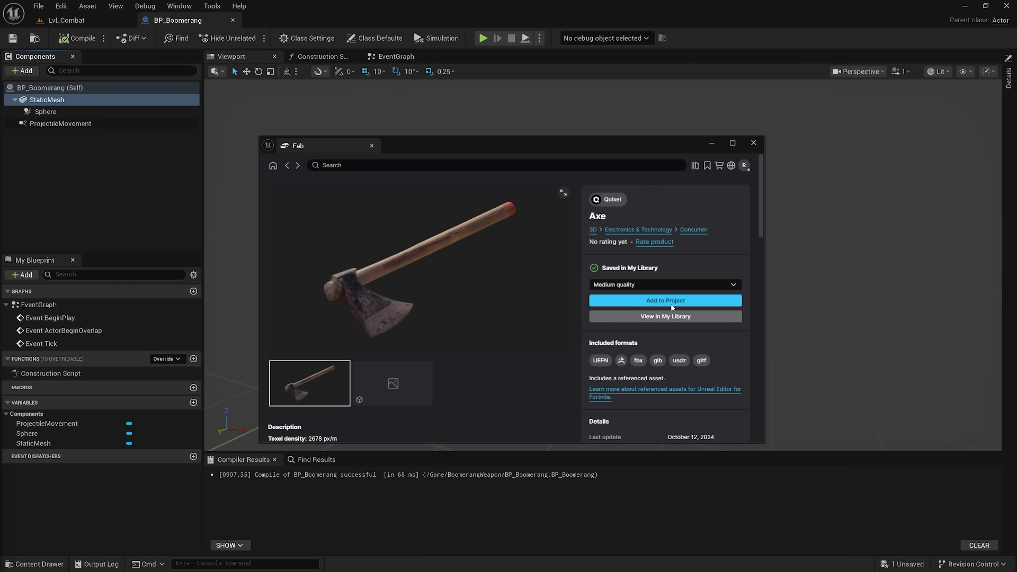
{"action": "left_click", "coordinate": [662, 284]}
{"action": "left_click", "coordinate": [635, 341]}
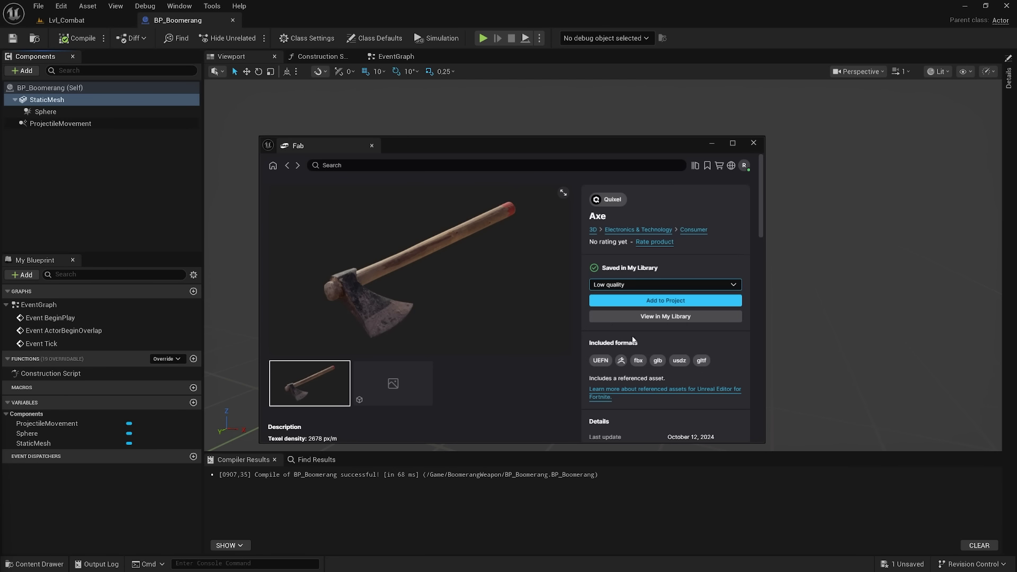
{"action": "left_click", "coordinate": [682, 306]}
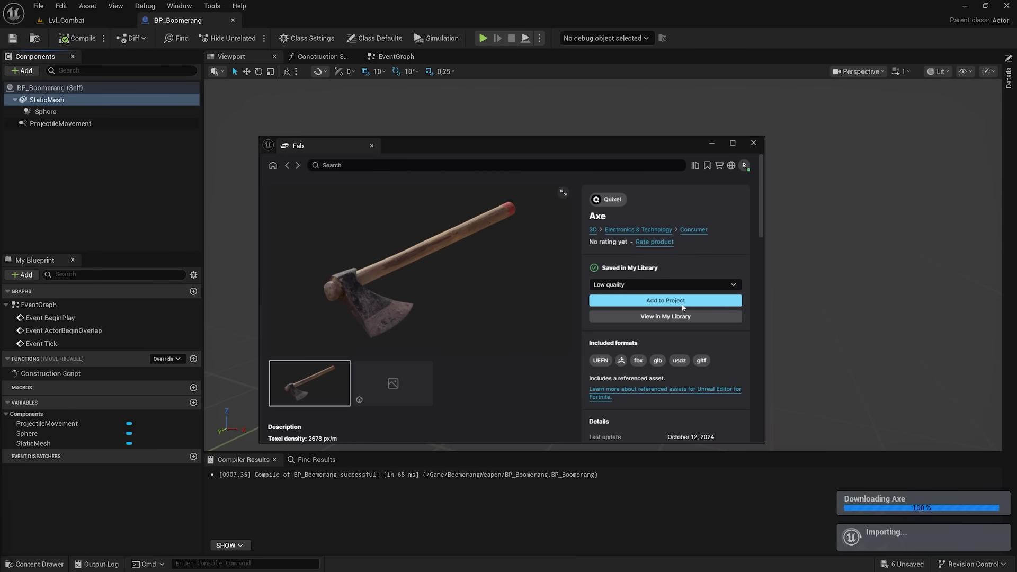
Step: Find the imported axe mesh in its StaticMeshes folder and assign it to the StaticMesh component of BP_Boomerang
{"action": "double_click", "coordinate": [495, 225]}
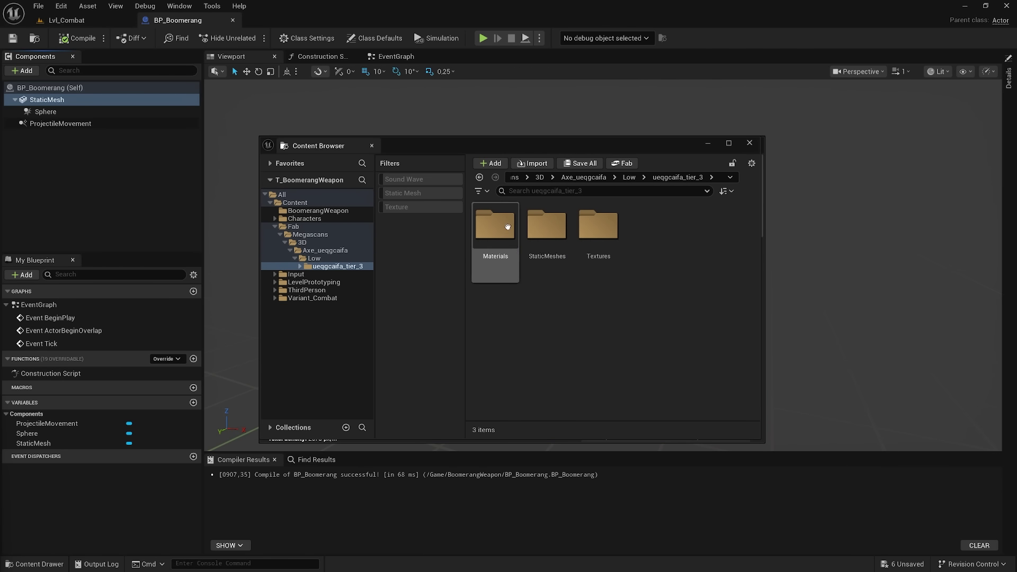
{"action": "left_click", "coordinate": [548, 226]}
{"action": "double_click", "coordinate": [549, 226]}
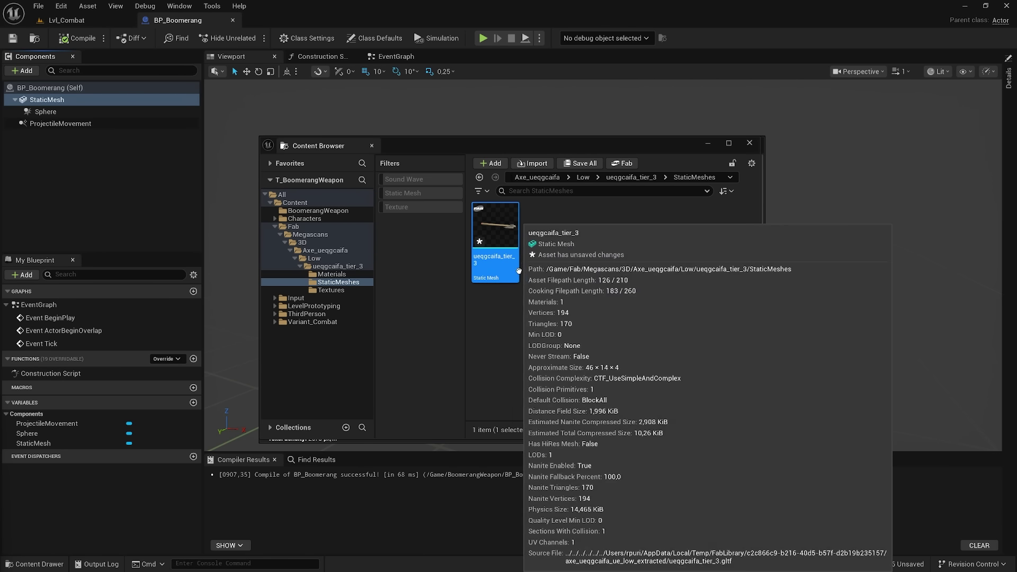
{"action": "left_click", "coordinate": [85, 103]}
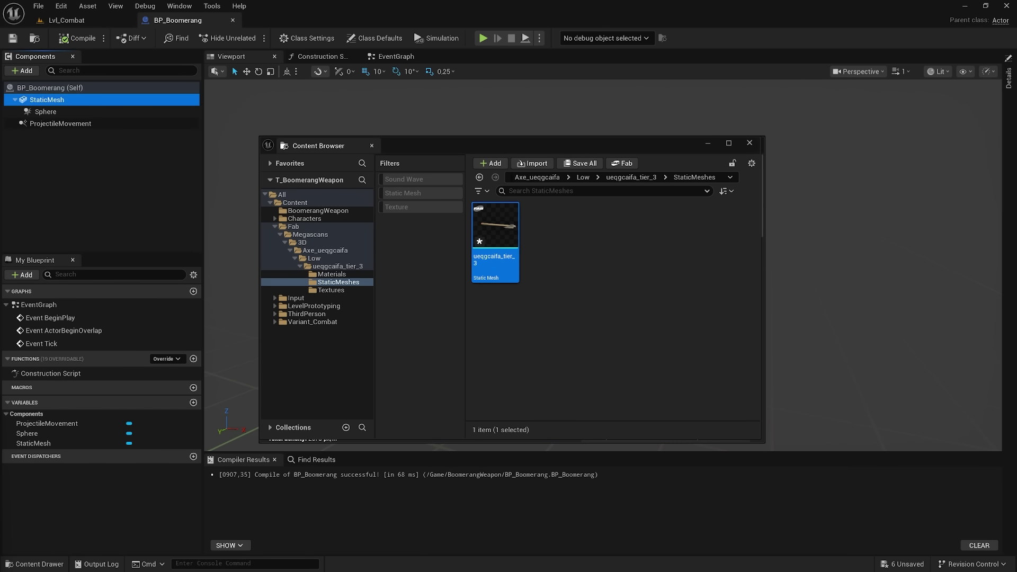
{"action": "left_click", "coordinate": [1008, 78]}
{"action": "left_click", "coordinate": [866, 237]}
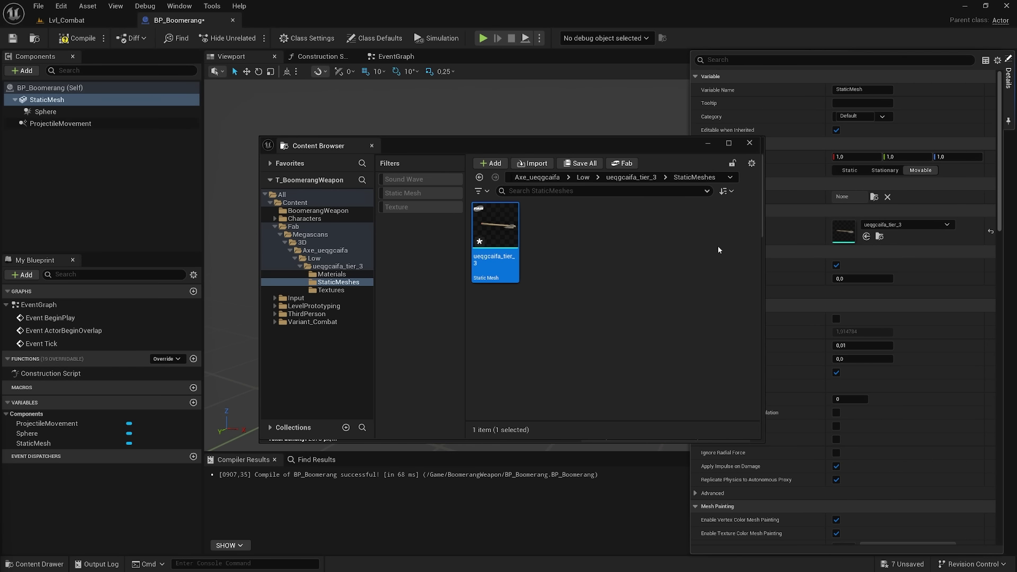
{"action": "left_click", "coordinate": [708, 144]}
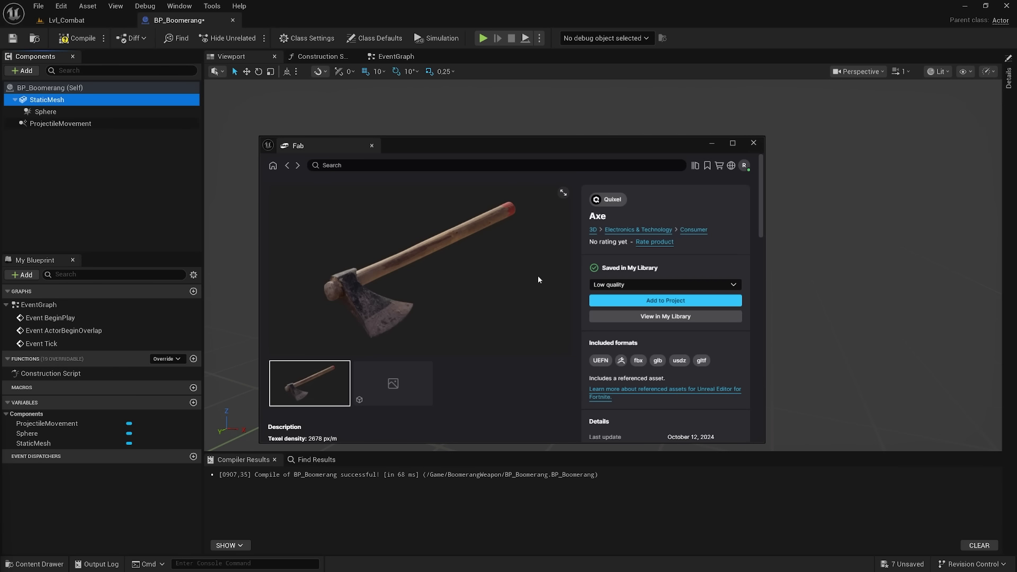
{"action": "left_click", "coordinate": [754, 145]}
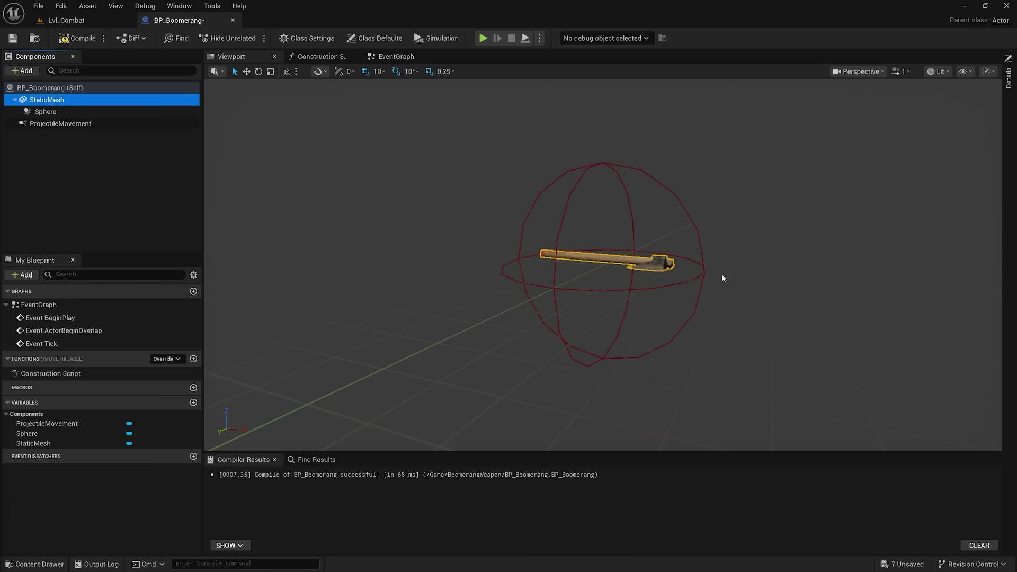
Step: Try rotating the Sphere collision component around the axe and undo the rotation
{"action": "mouse_move", "coordinate": [722, 277]}
{"action": "right_mouse_down"}
{"action": "mouse_move", "coordinate": [722, 233]}
{"action": "mouse_move", "coordinate": [724, 307]}
{"action": "mouse_move", "coordinate": [725, 288]}
{"action": "right_mouse_up"}
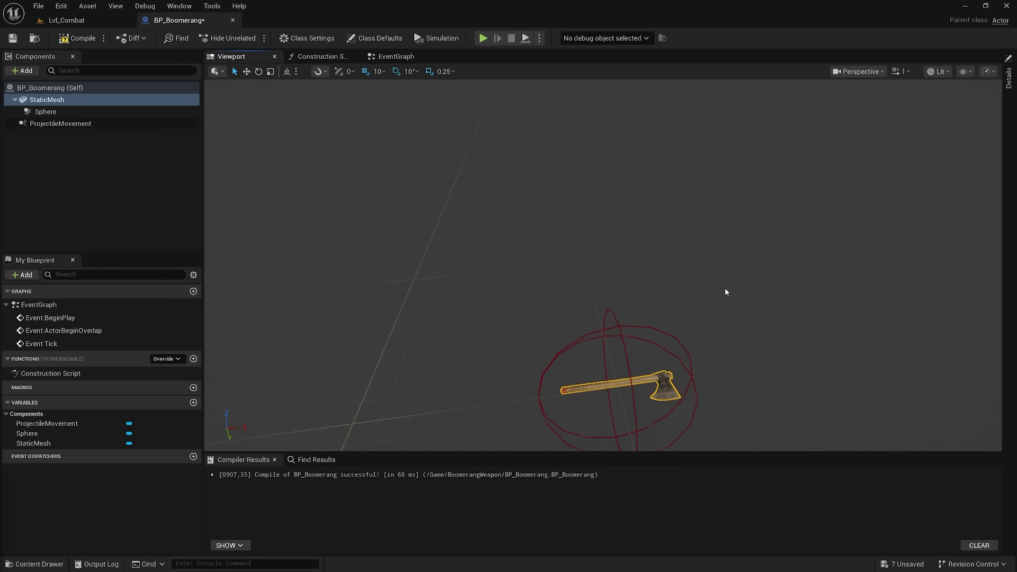
{"action": "right_click_drag", "start_coordinate": [657, 272], "coordinate": [742, 305]}
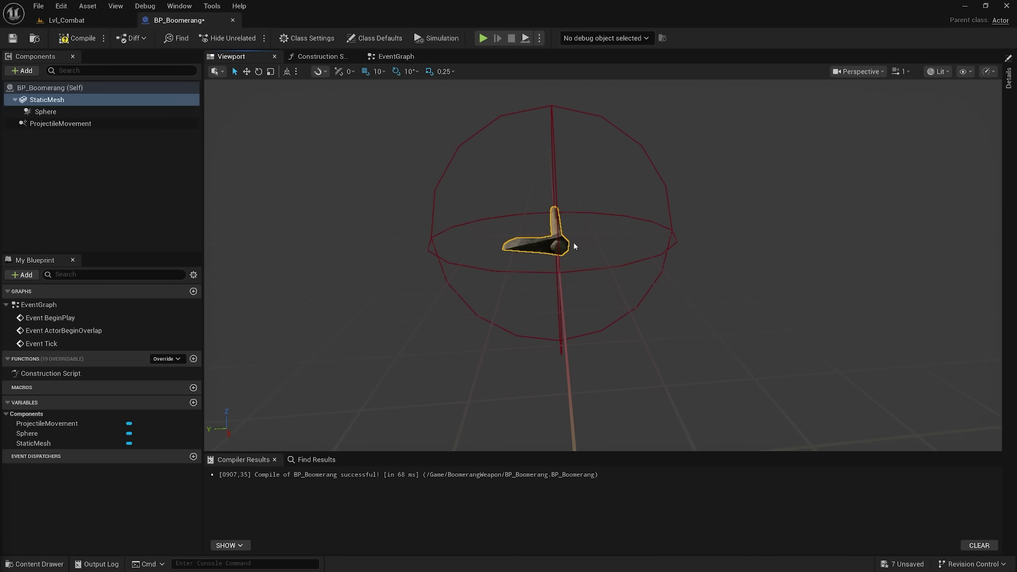
{"action": "right_click_drag", "start_coordinate": [641, 211], "coordinate": [768, 213]}
{"action": "key", "text": "f"}
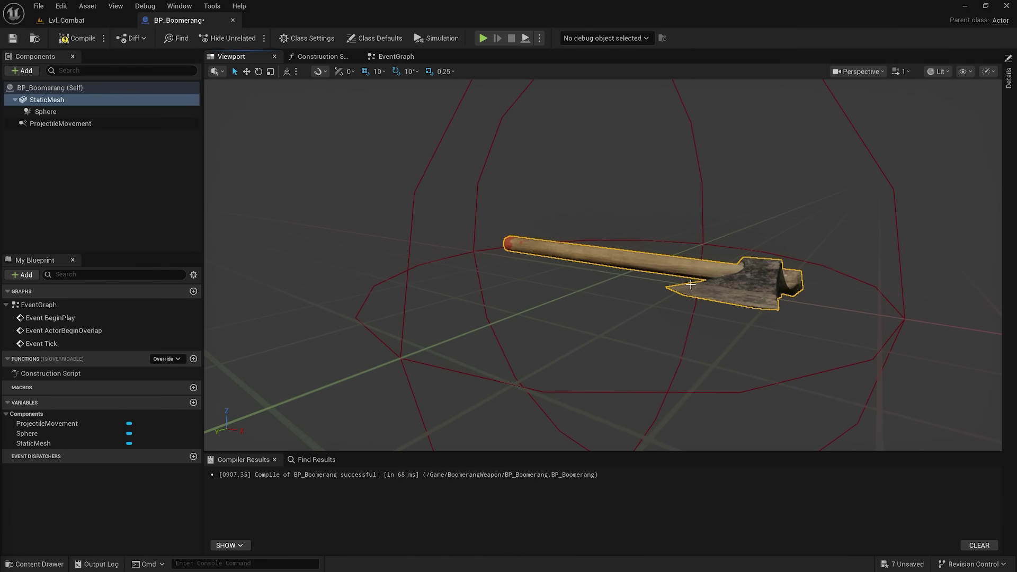
{"action": "left_click", "coordinate": [143, 104]}
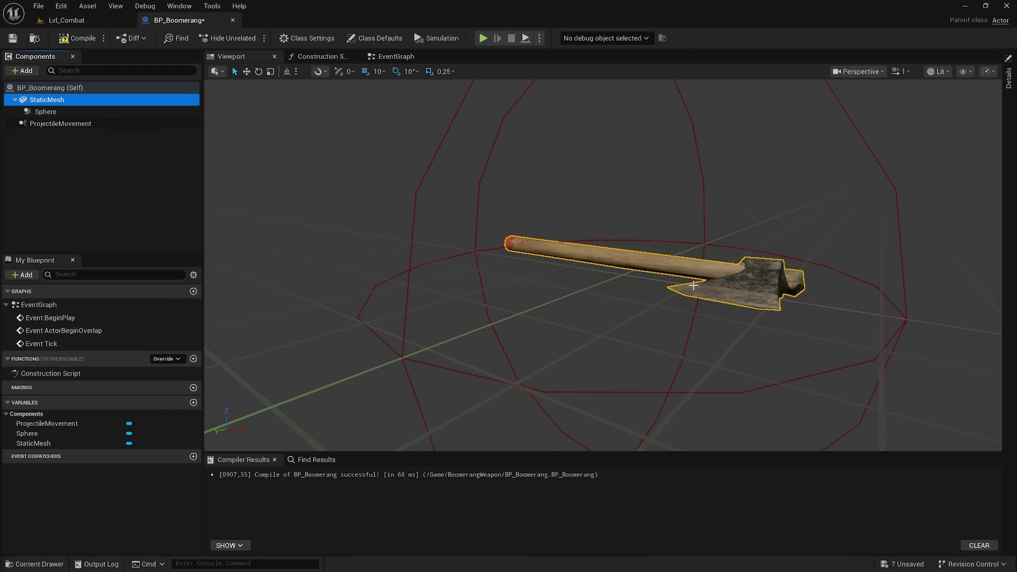
{"action": "left_click", "coordinate": [128, 123]}
{"action": "left_click", "coordinate": [128, 111]}
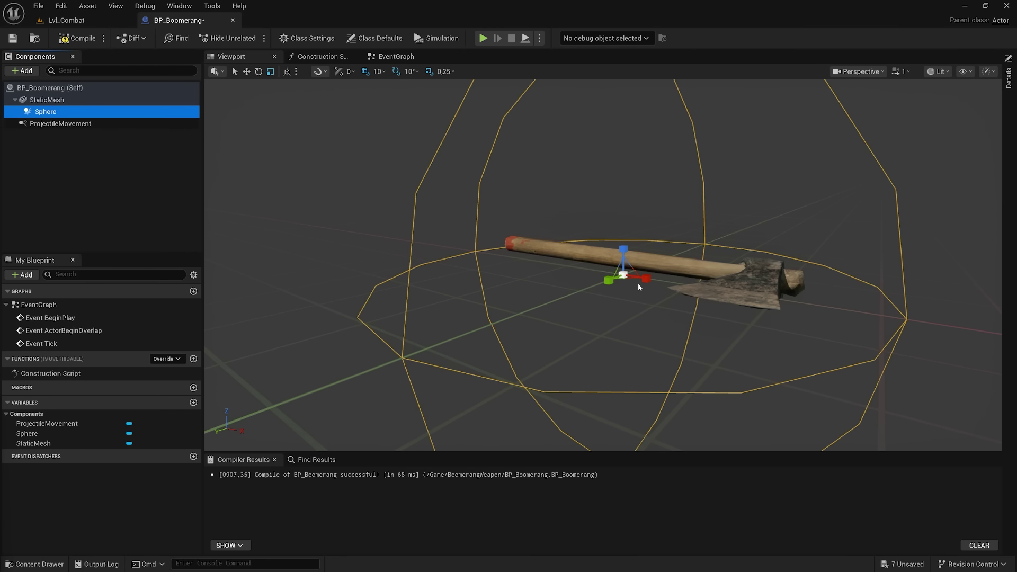
{"action": "scroll", "coordinate": [692, 286], "scroll_direction": "up", "scroll_amount": 10}
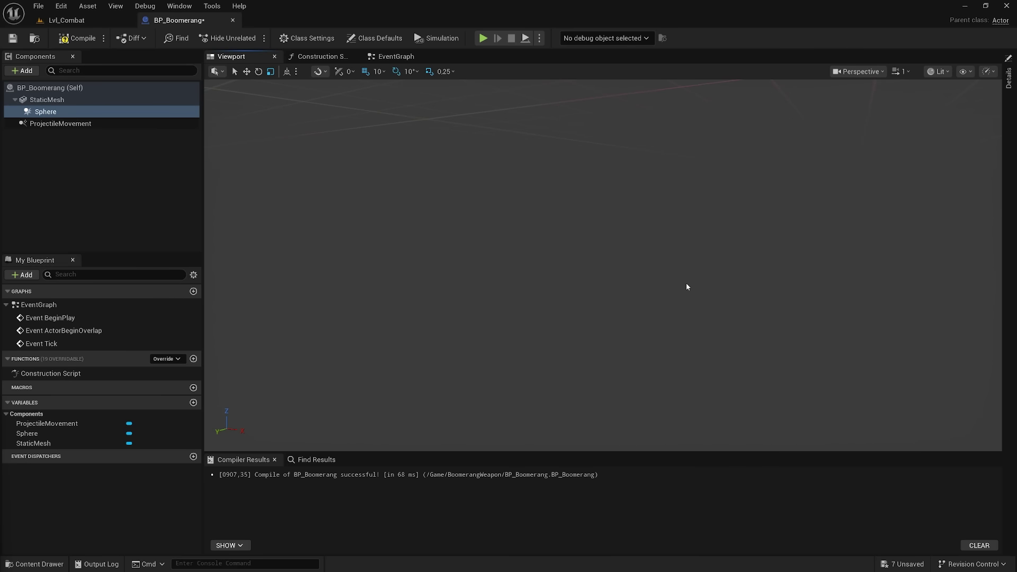
{"action": "key", "text": "f"}
{"action": "key", "text": "e"}
{"action": "left_click_drag", "start_coordinate": [612, 273], "coordinate": [669, 255]}
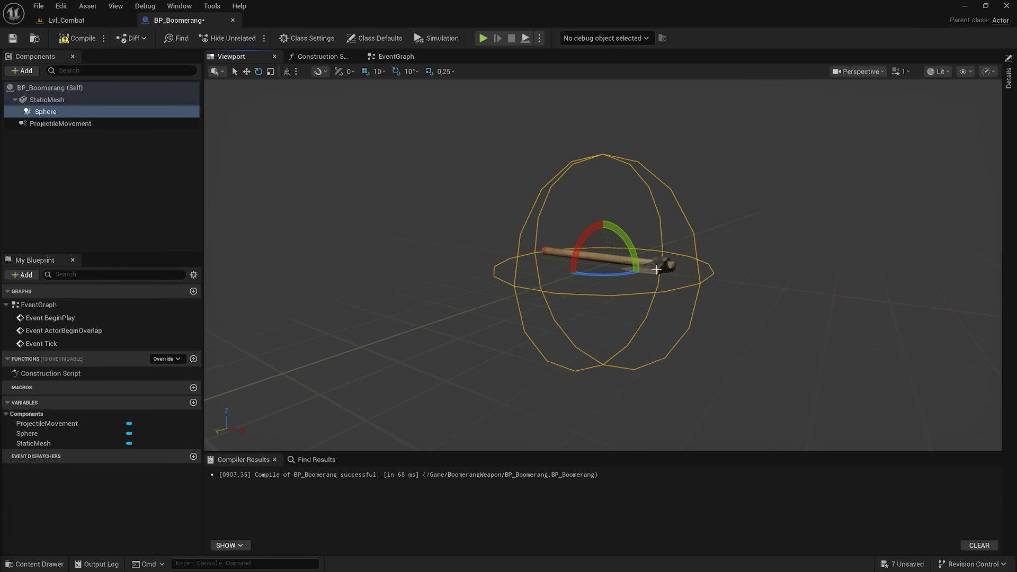
{"action": "key", "text": "ctrl+z"}
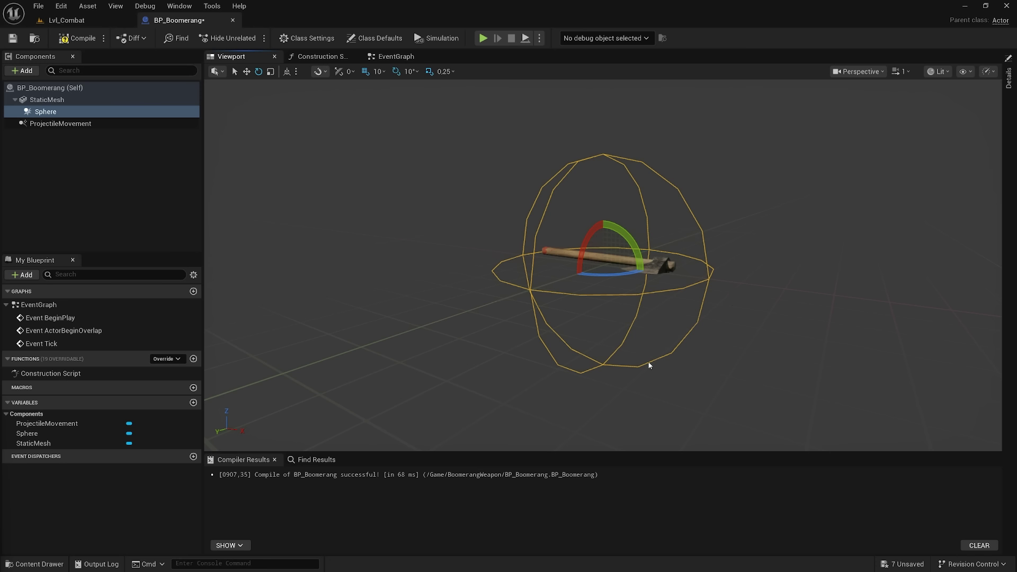
Step: Make the Sphere the root component of BP_Boomerang with the StaticMesh nested under it
{"action": "left_click", "coordinate": [68, 111]}
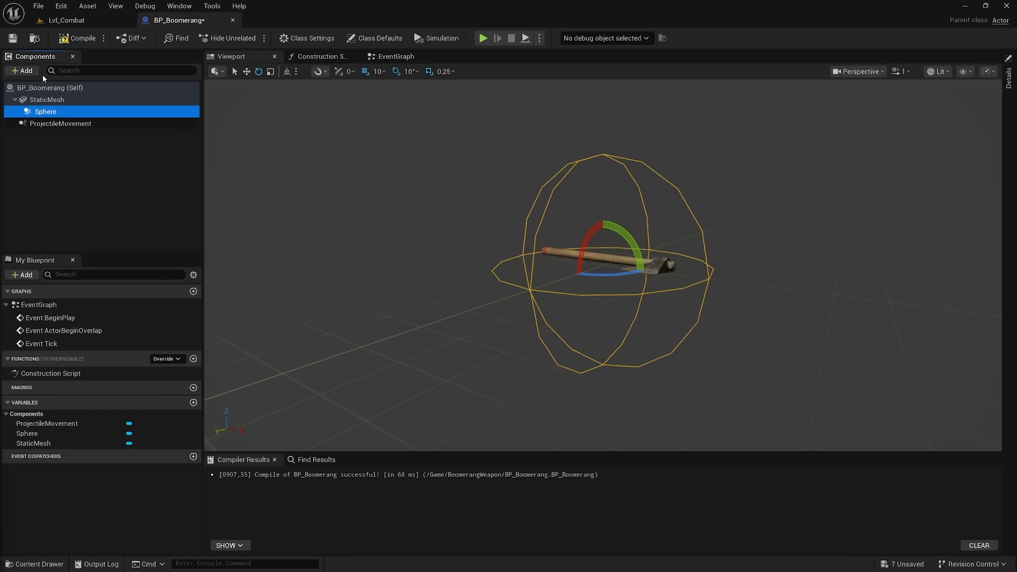
{"action": "left_click_drag", "start_coordinate": [58, 112], "coordinate": [63, 101]}
Step: Try rotating the StaticMesh component inside the collision sphere and undo the rotation
{"action": "left_click", "coordinate": [68, 112]}
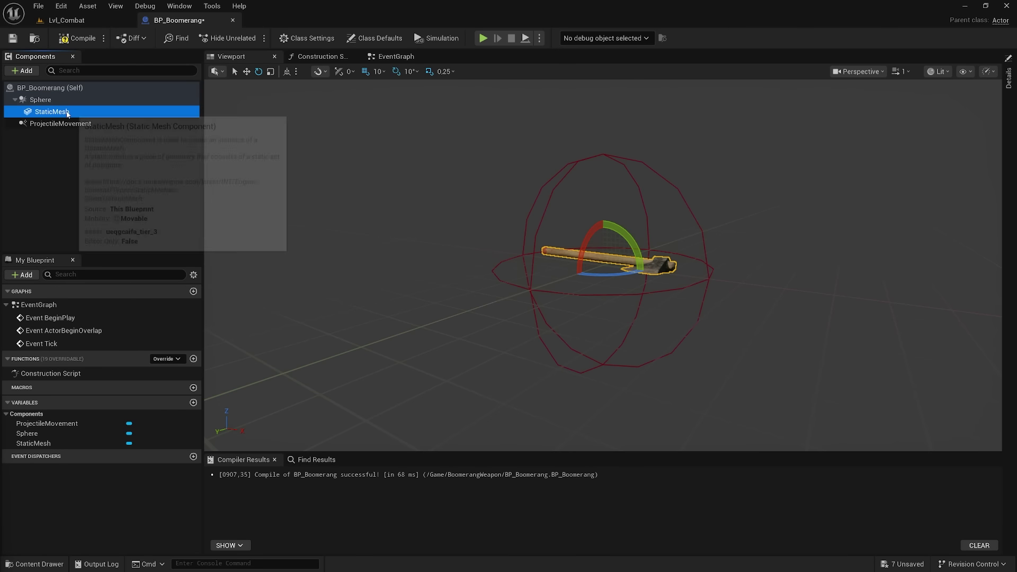
{"action": "left_click_drag", "start_coordinate": [639, 269], "coordinate": [710, 316]}
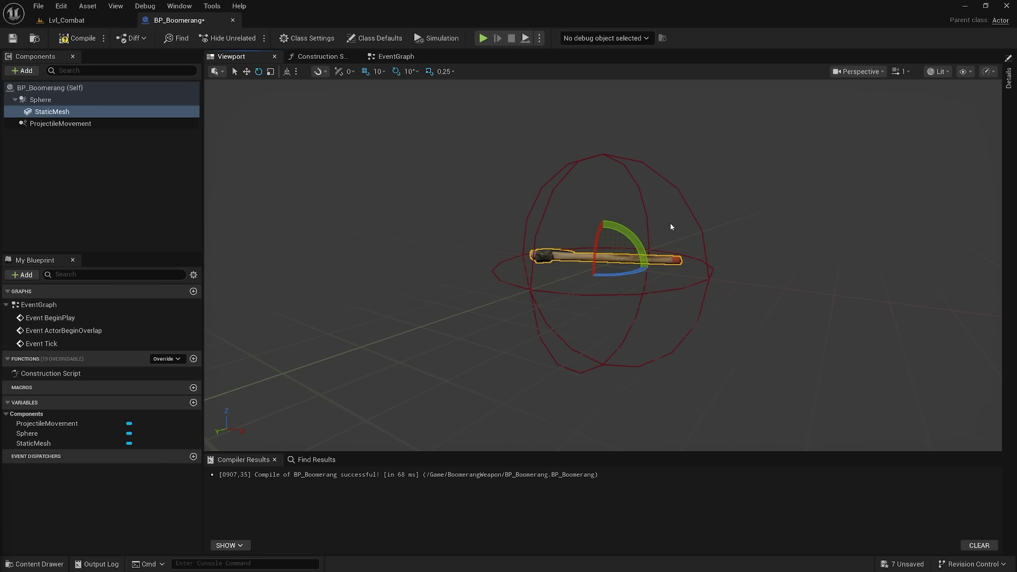
{"action": "key", "text": "ctrl+z"}
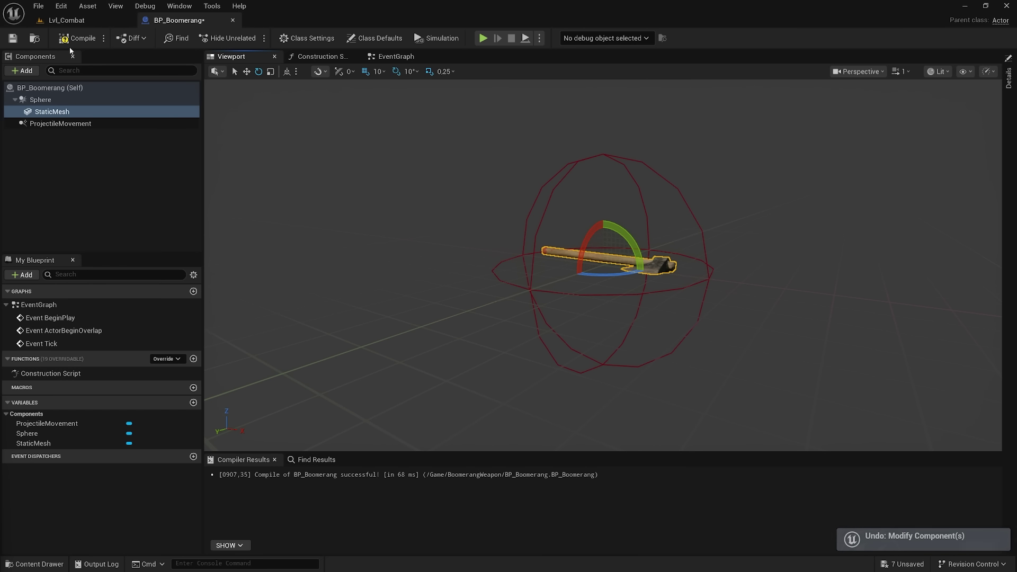
Step: Set the Initial Speed of the ProjectileMovement component to 3000 and save the Blueprint
{"action": "left_click", "coordinate": [13, 38]}
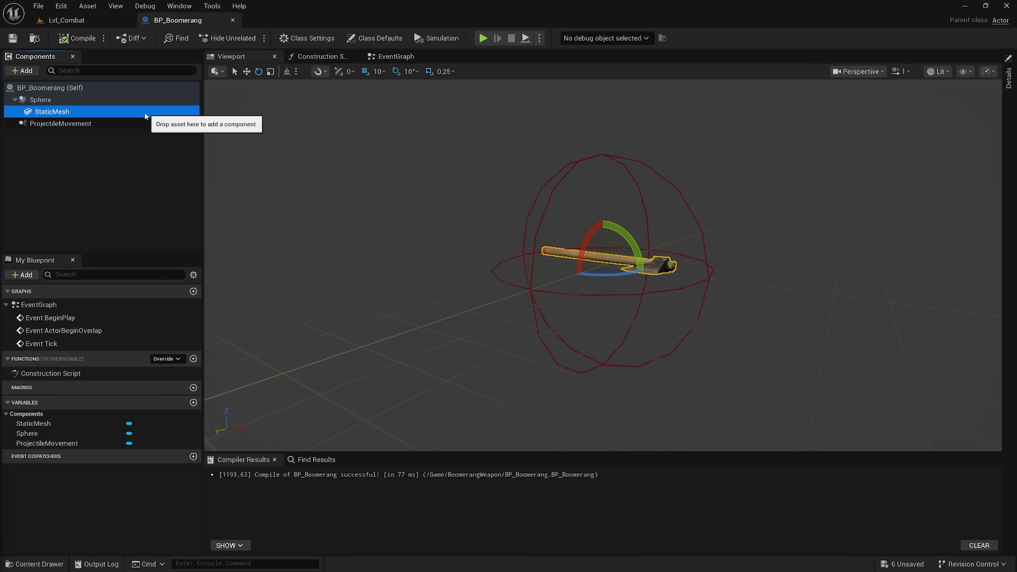
{"action": "left_click", "coordinate": [55, 100]}
{"action": "left_click", "coordinate": [97, 111]}
{"action": "left_click", "coordinate": [97, 125]}
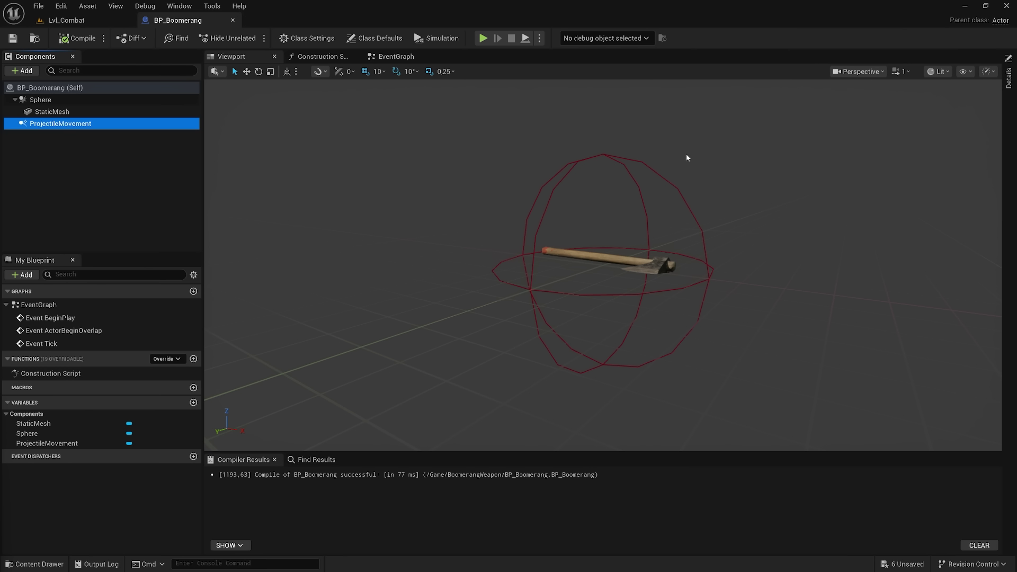
{"action": "left_click", "coordinate": [1008, 77]}
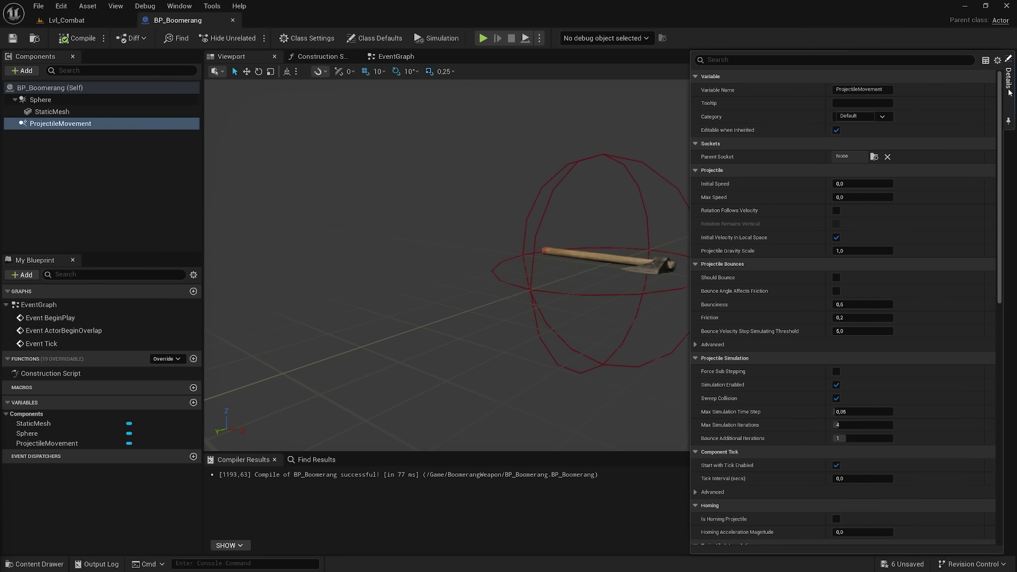
{"action": "left_click", "coordinate": [860, 185]}
{"action": "type", "text": "300"}
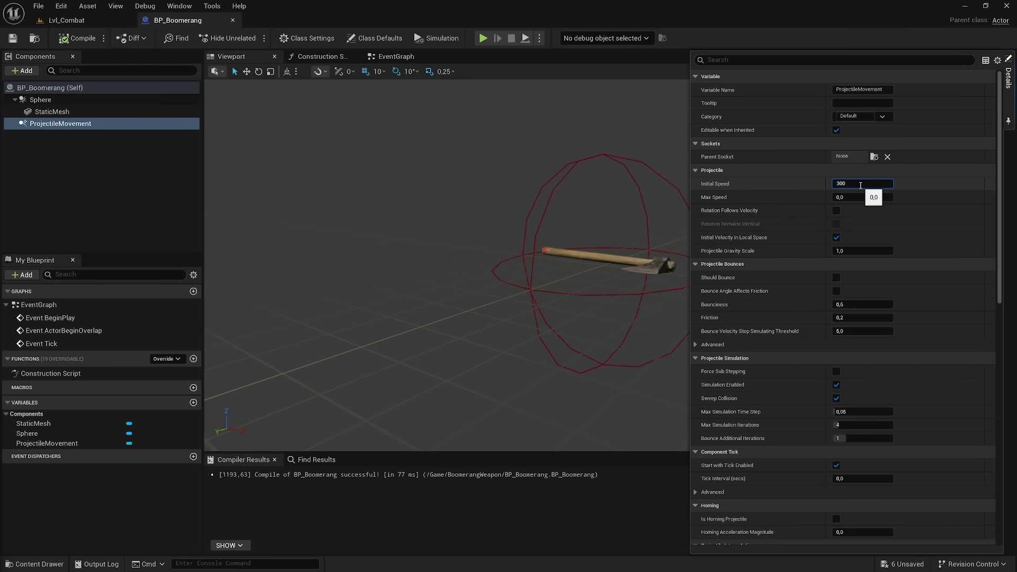
{"action": "type", "text": "0"}
{"action": "key", "text": "Return"}
{"action": "left_click", "coordinate": [160, 189]}
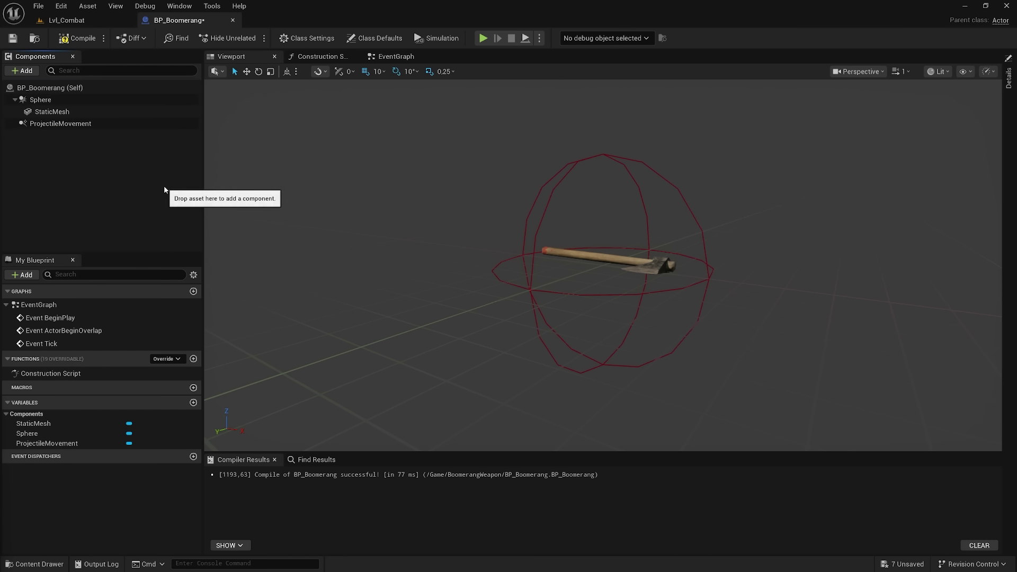
{"action": "left_click", "coordinate": [12, 38]}
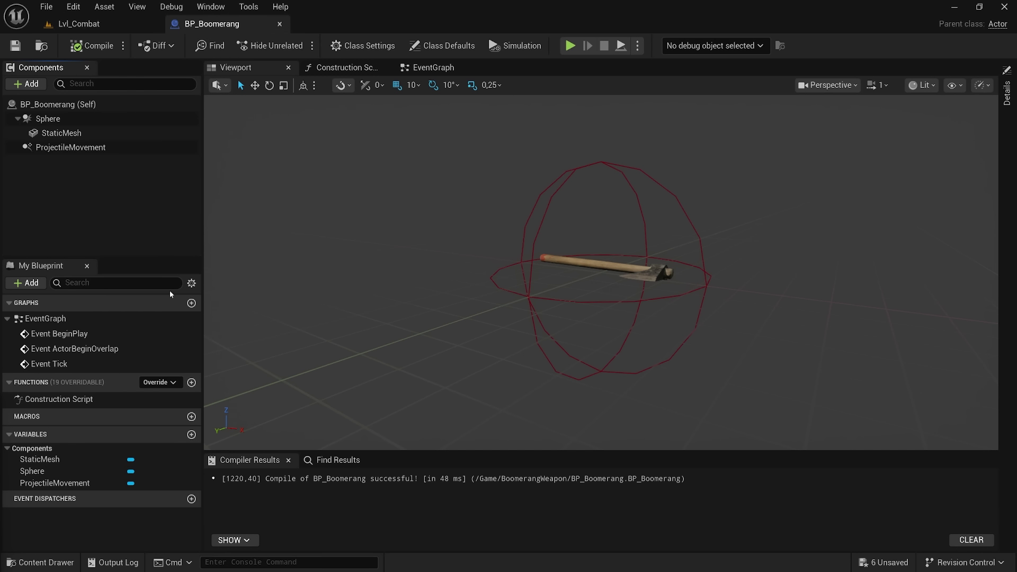
Step: Open the BP_CombatCharacter Blueprint from the Blueprints folder of Variant_Combat and show its viewport
{"action": "left_click", "coordinate": [39, 562]}
{"action": "left_click", "coordinate": [79, 419]}
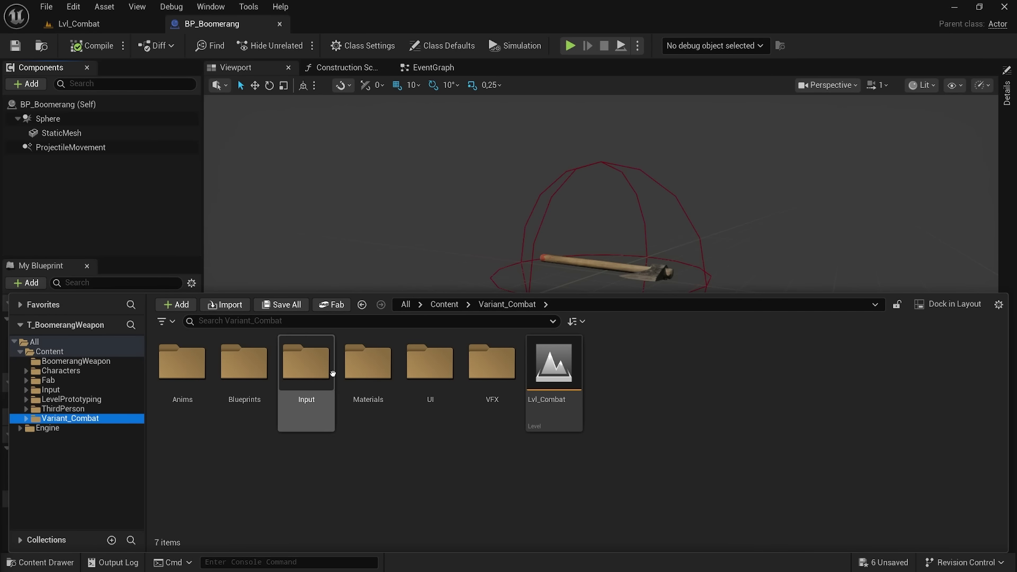
{"action": "double_click", "coordinate": [239, 371]}
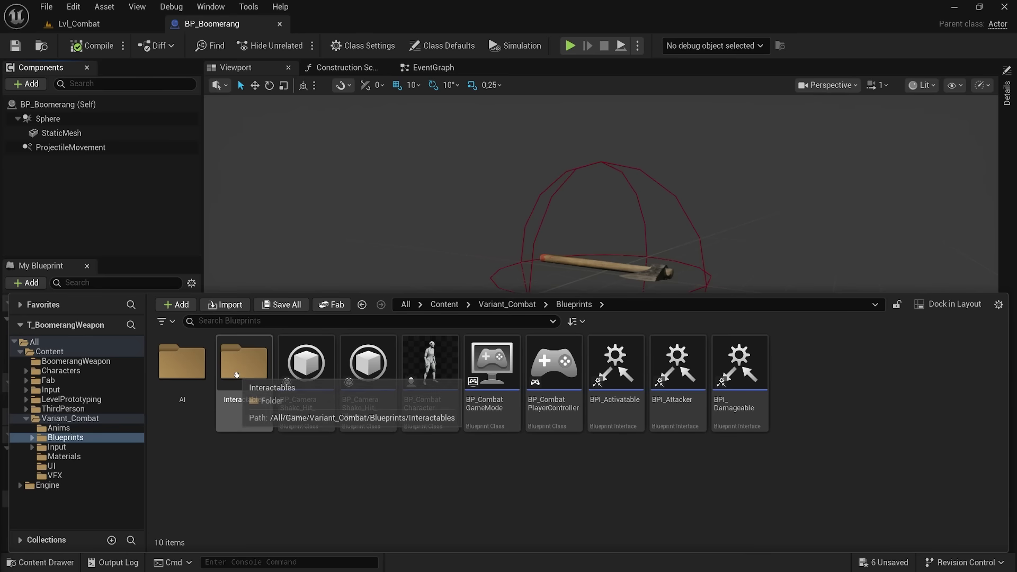
{"action": "left_click", "coordinate": [443, 373]}
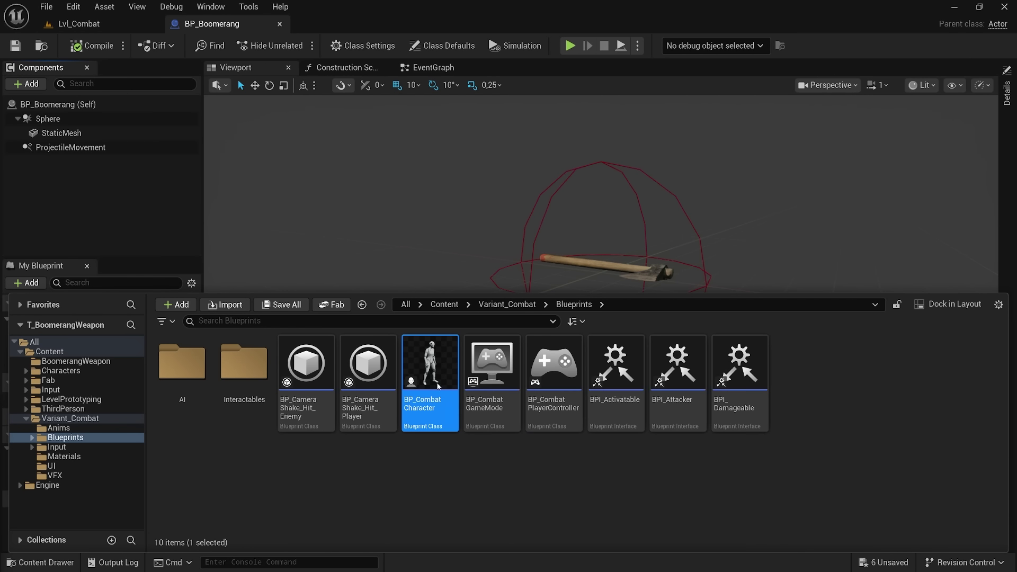
{"action": "double_click", "coordinate": [420, 362]}
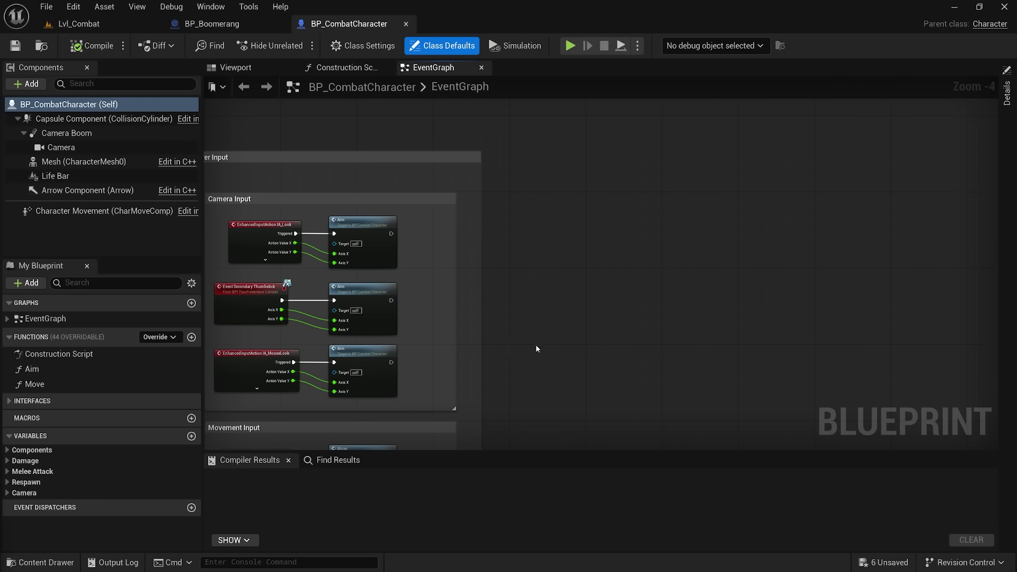
{"action": "left_click", "coordinate": [236, 67]}
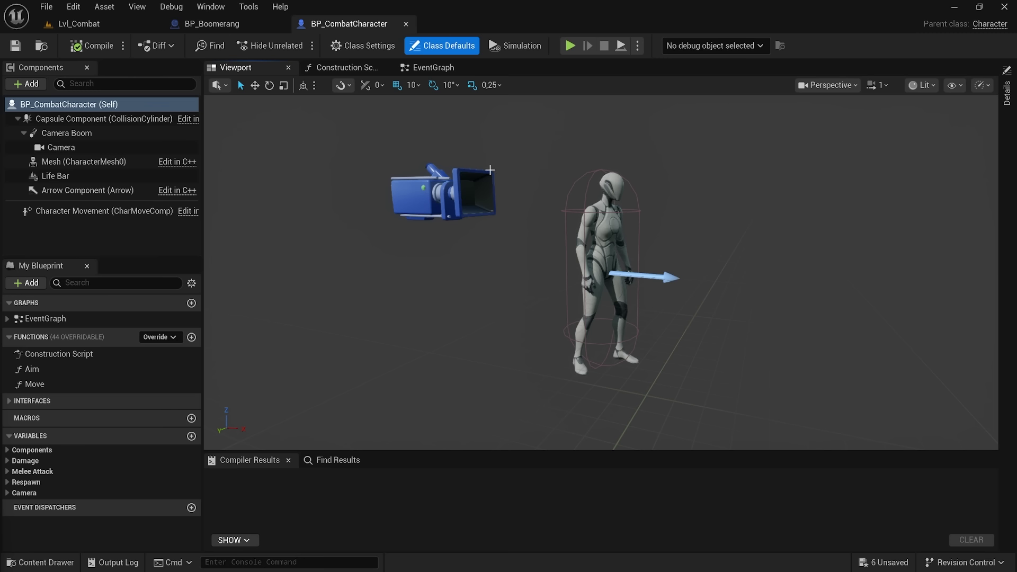
Step: Add an OnComponentBeginOverlap event for the Capsule Component of BP_CombatCharacter
{"action": "left_click", "coordinate": [88, 146]}
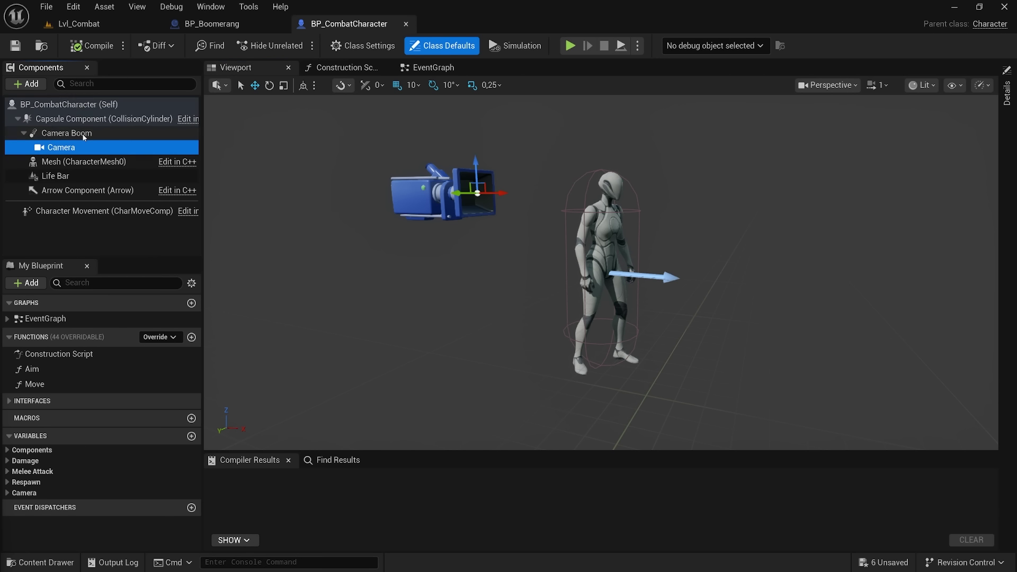
{"action": "left_click", "coordinate": [69, 133]}
{"action": "left_click", "coordinate": [83, 162]}
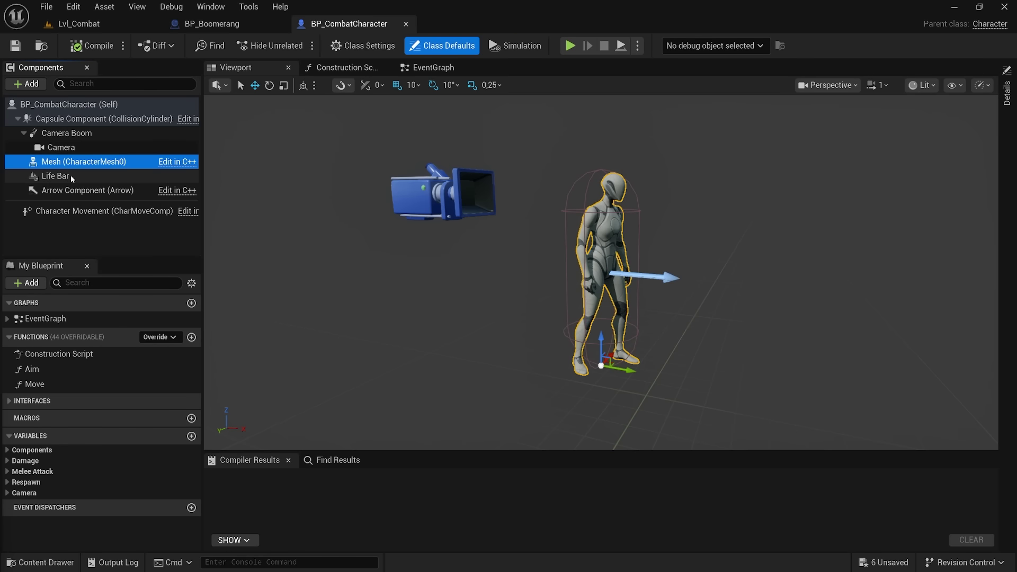
{"action": "left_click", "coordinate": [80, 120]}
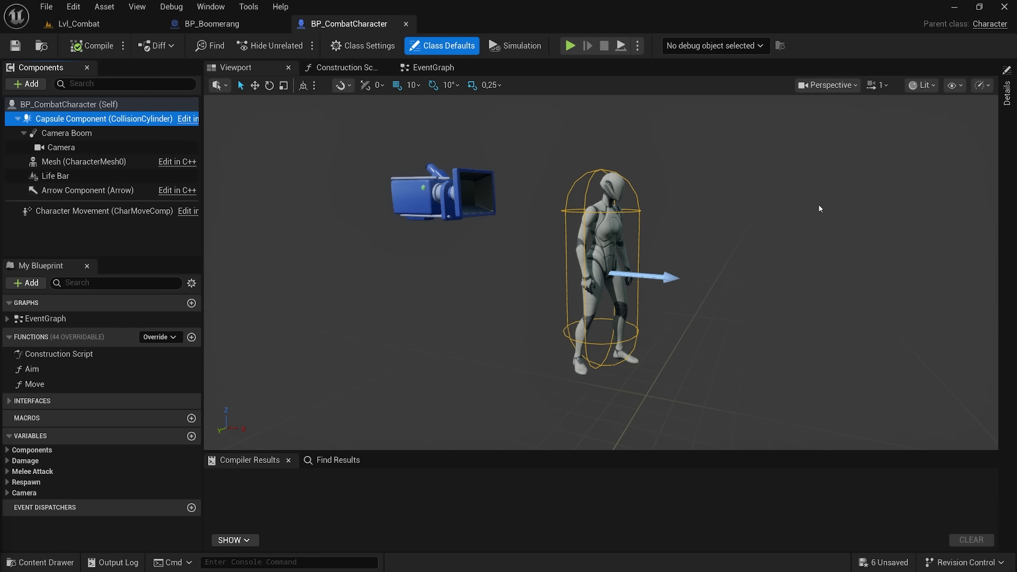
{"action": "left_click", "coordinate": [1006, 93]}
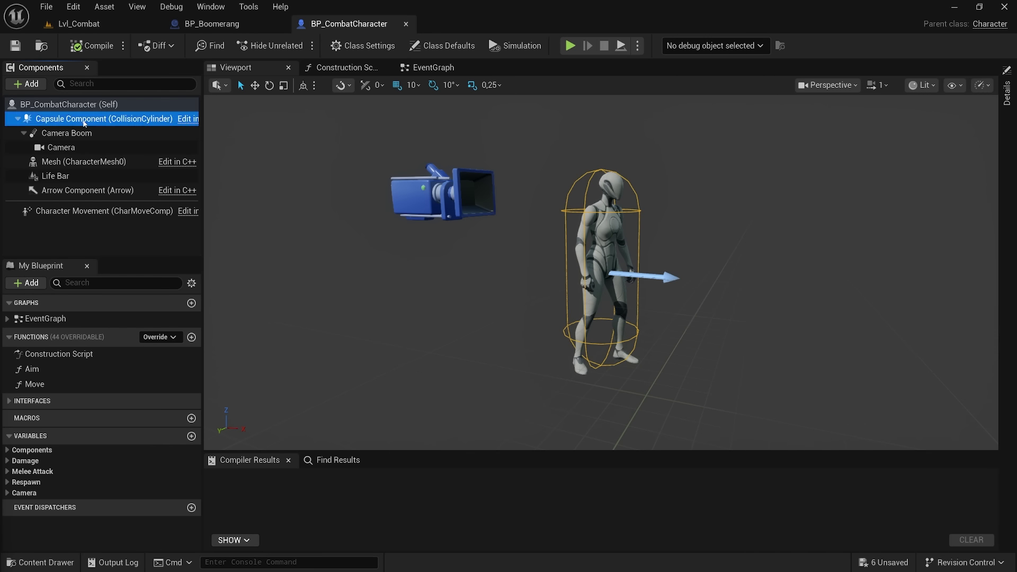
{"action": "right_click", "coordinate": [86, 122]}
{"action": "mouse_move", "coordinate": [150, 167]}
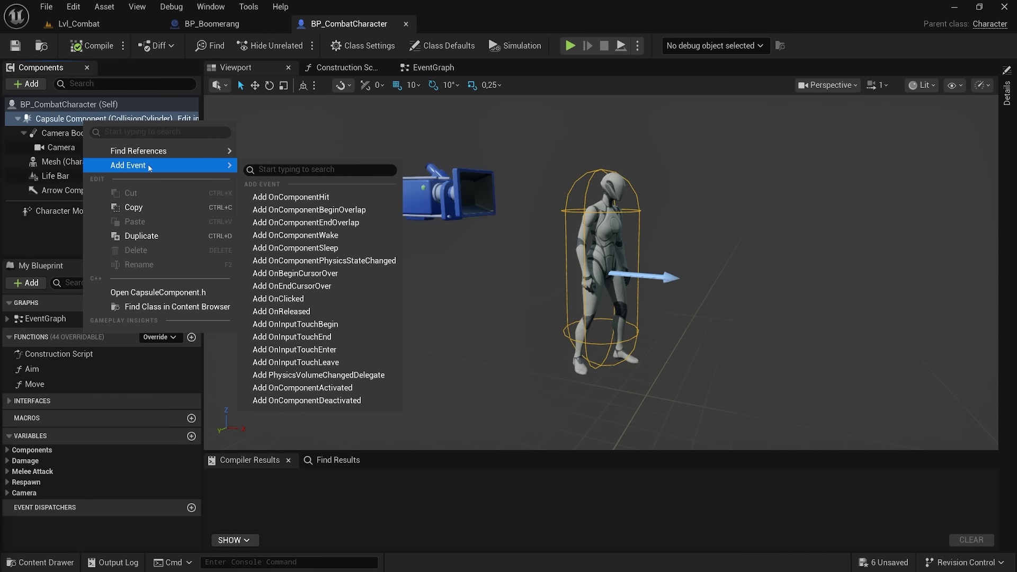
{"action": "left_click", "coordinate": [322, 210]}
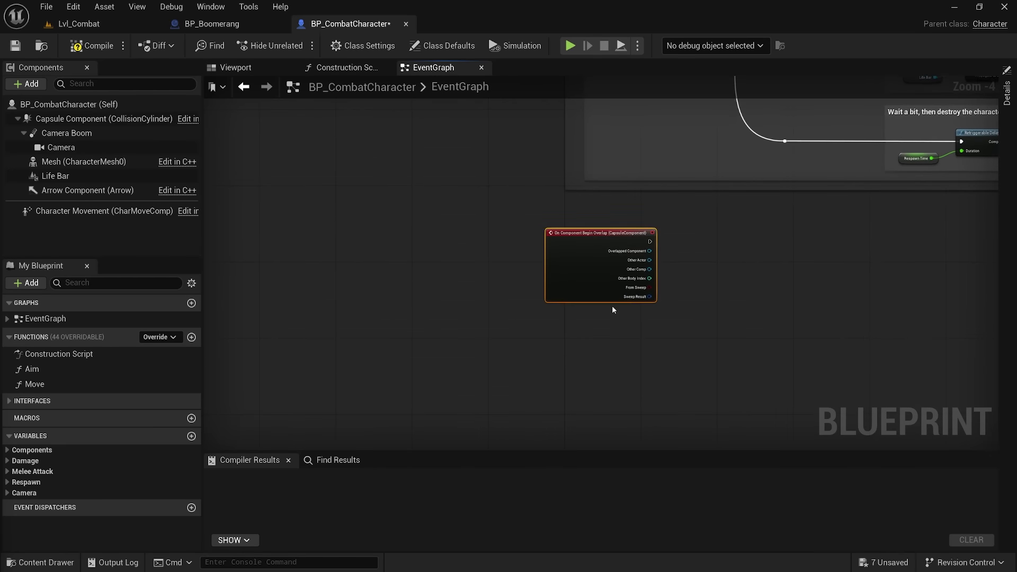
Step: Add a Cast To BP_Boomerang node from the overlap event's Other Actor output and place it beside the event node
{"action": "left_click_drag", "start_coordinate": [446, 185], "coordinate": [398, 213]}
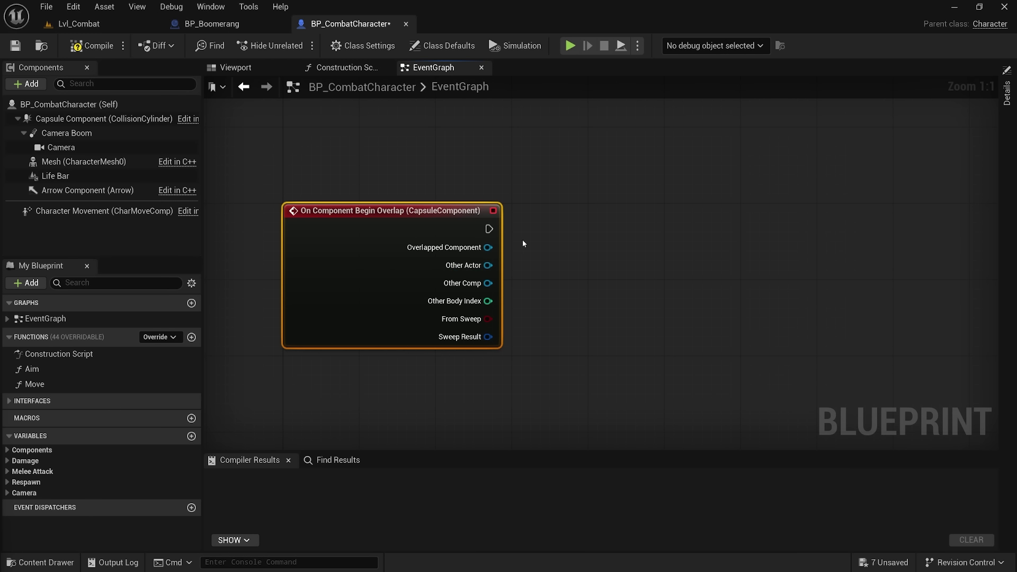
{"action": "left_click_drag", "start_coordinate": [487, 266], "coordinate": [561, 263]}
{"action": "type", "text": "cast"}
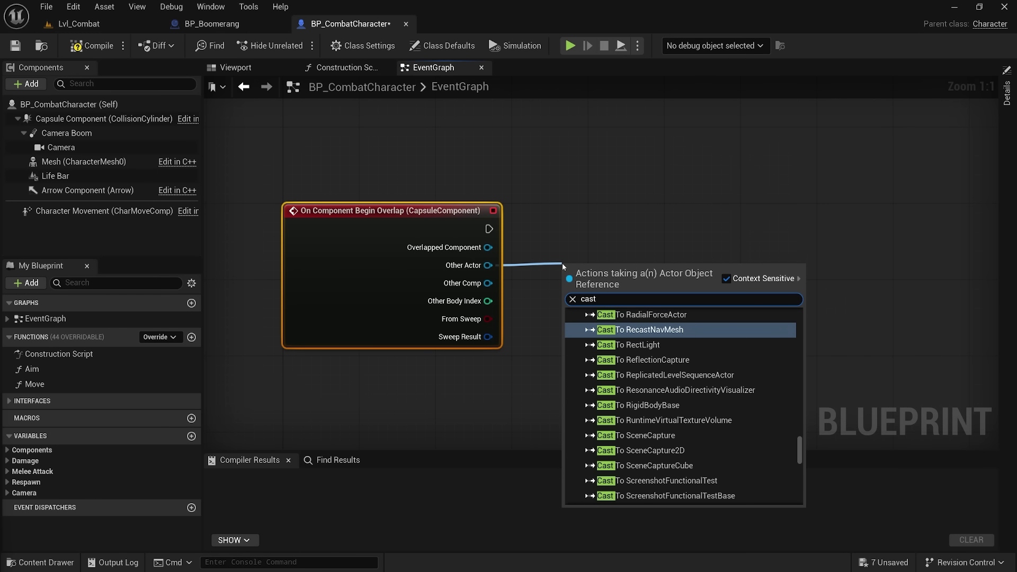
{"action": "type", "text": " to"}
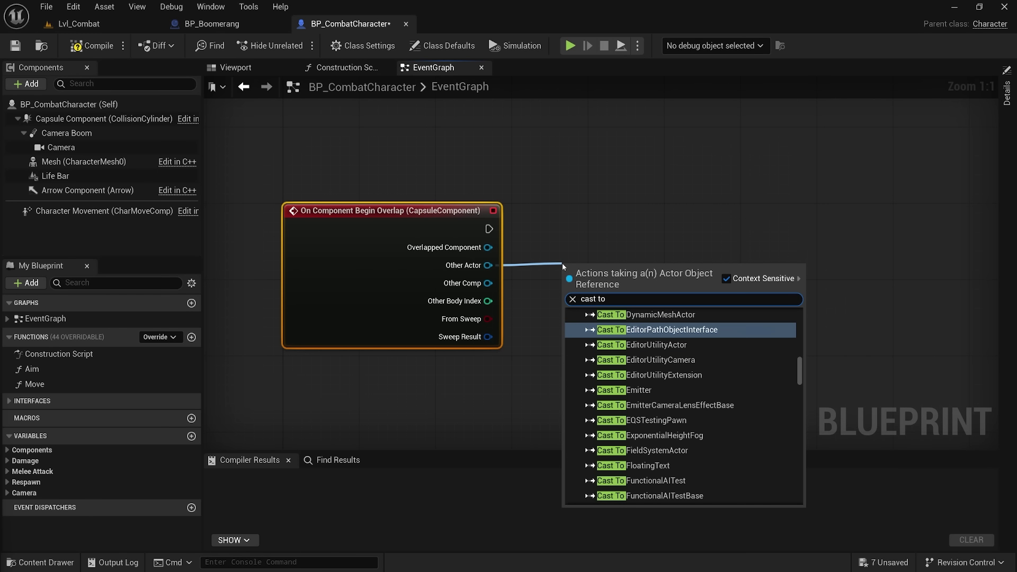
{"action": "type", "text": "boo"}
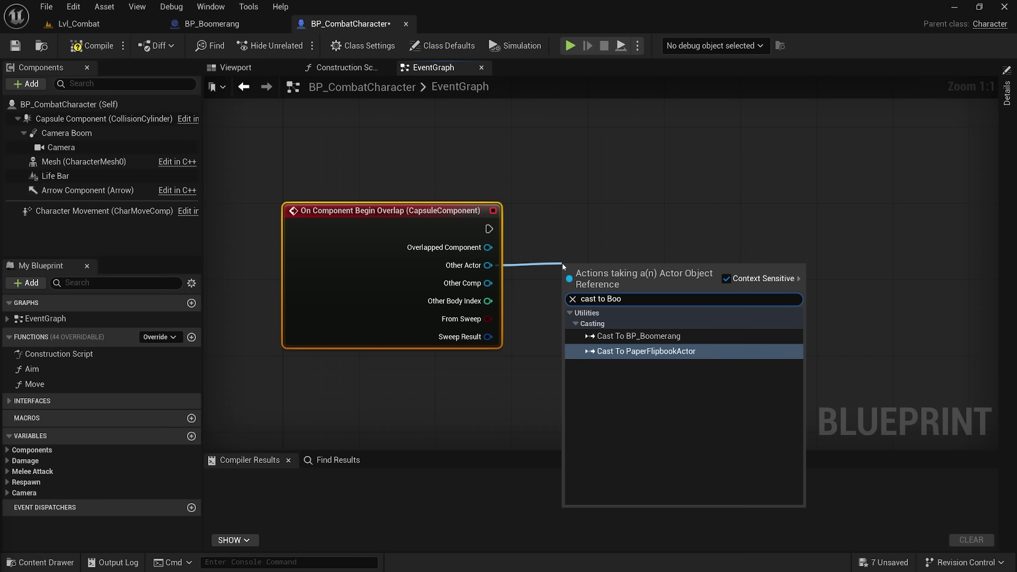
{"action": "key", "text": "Up"}
{"action": "key", "text": "Return"}
{"action": "left_click_drag", "start_coordinate": [561, 263], "coordinate": [580, 204]}
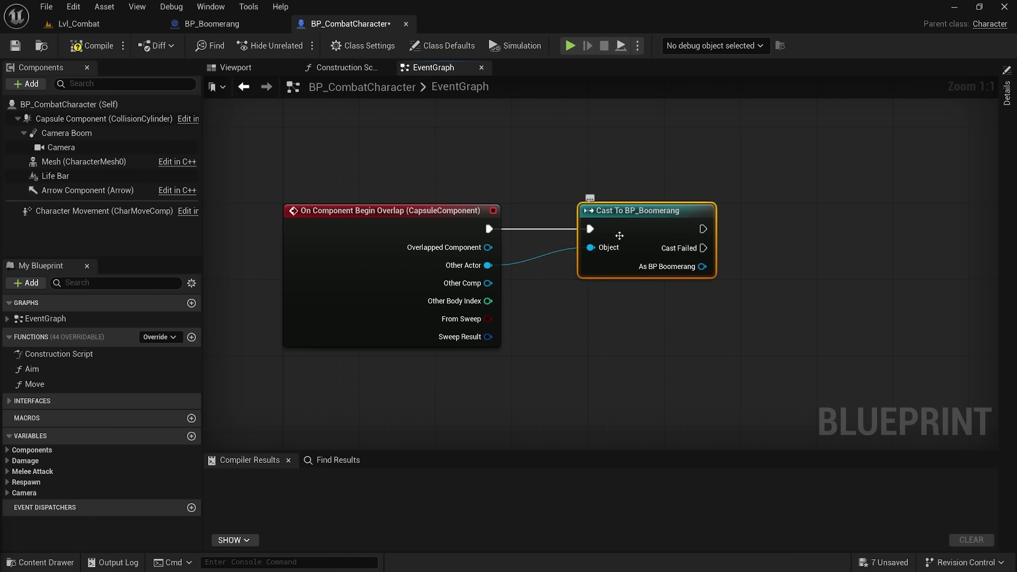
{"action": "right_click_drag", "start_coordinate": [700, 358], "coordinate": [578, 345]}
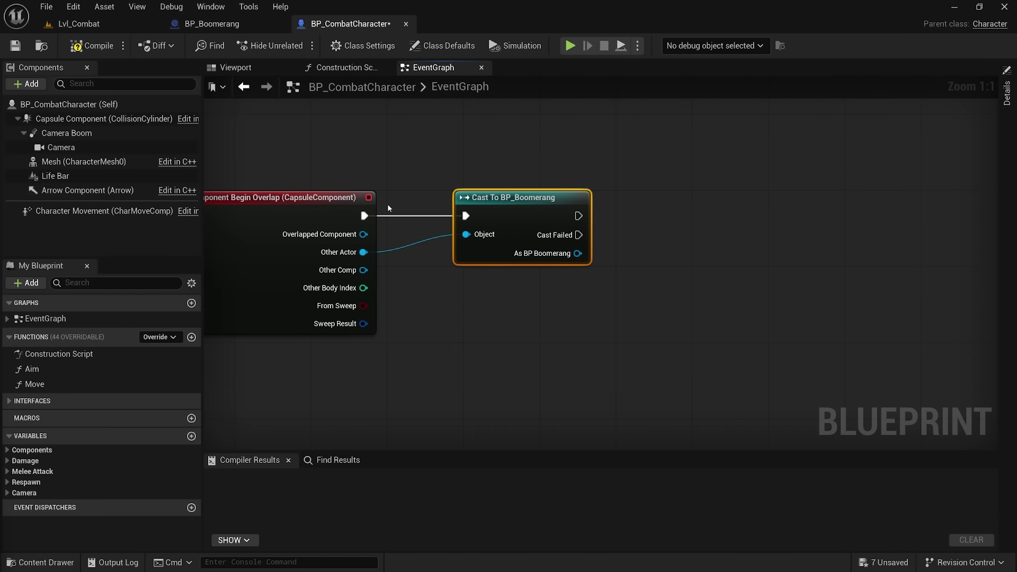